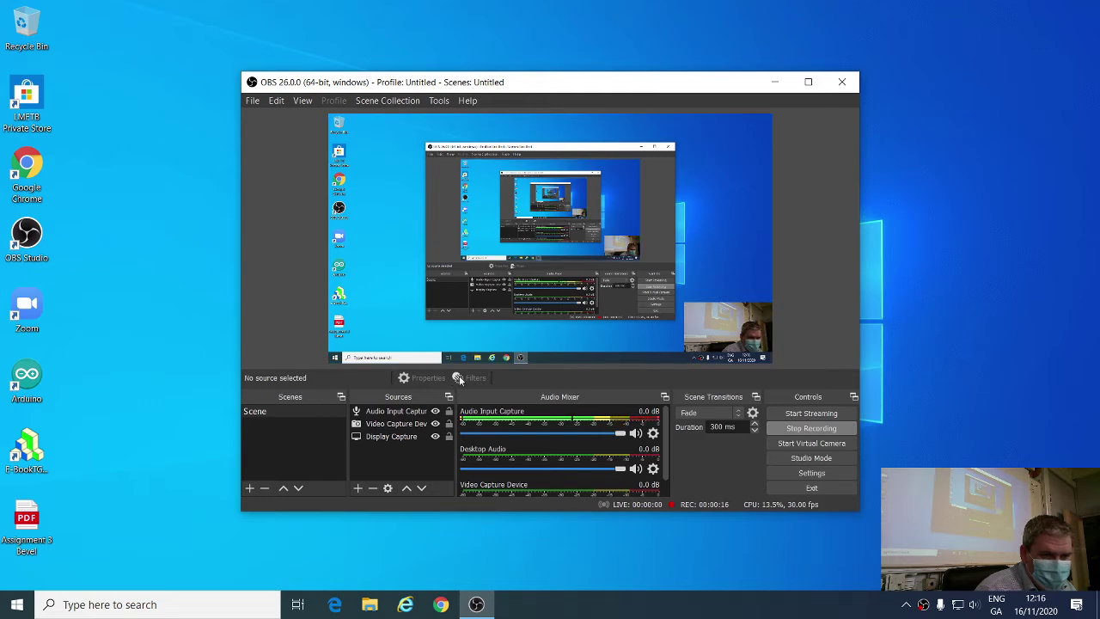
Step: Launch SOLIDWORKS 2019 and create a new part document
click(17, 604)
text(solid)
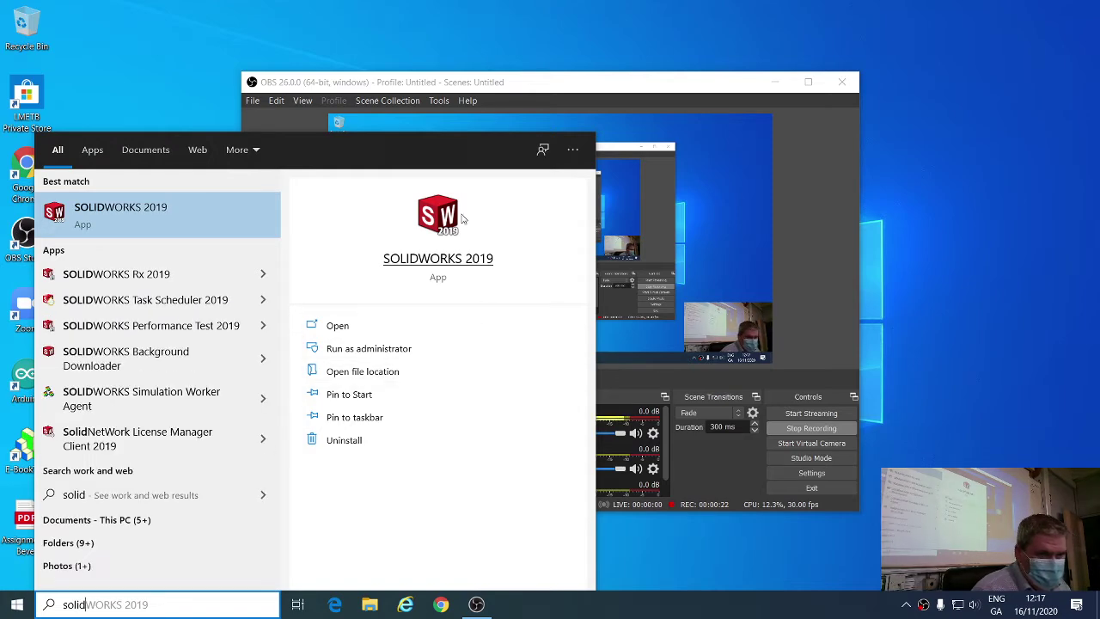
key(Return)
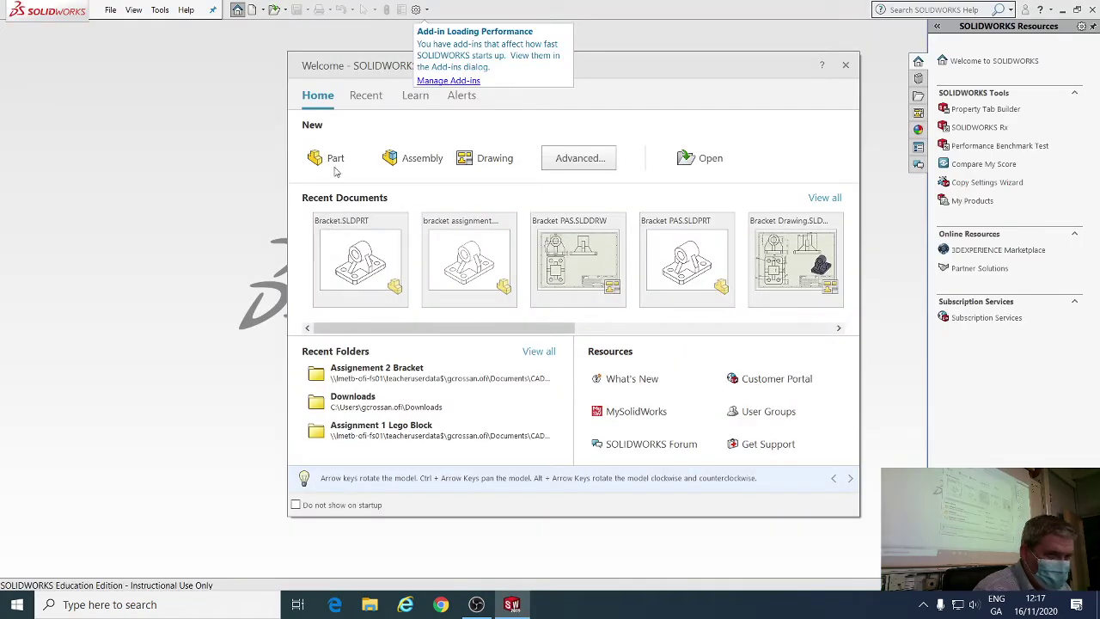
click(333, 161)
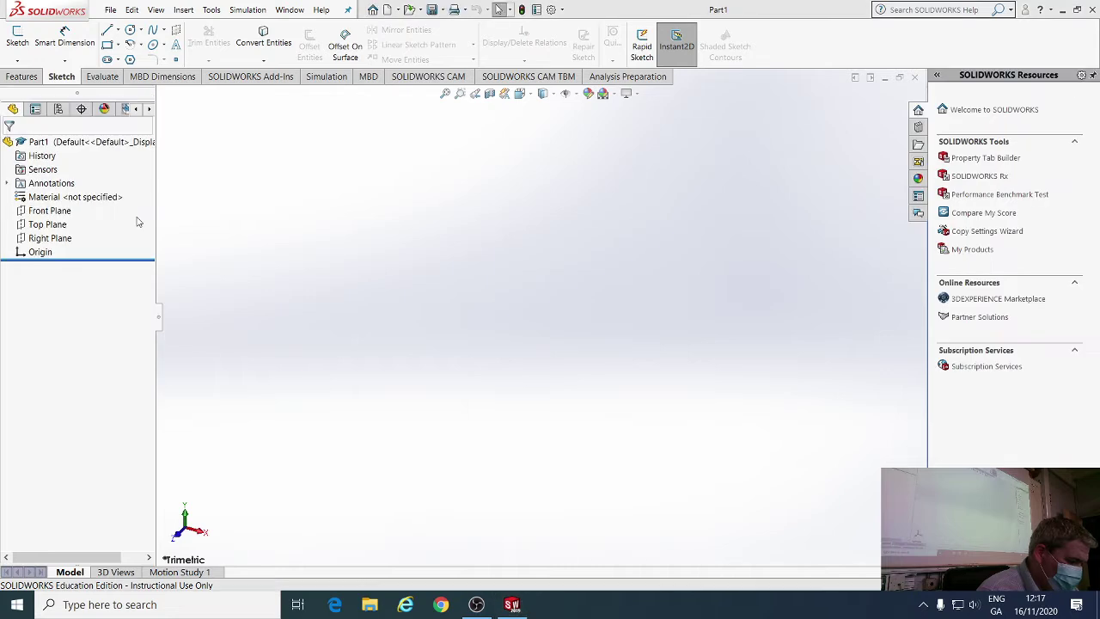
Step: Start a sketch on the Right Plane and draw a vertical centerline about 161 mm long passing through the origin
click(61, 239)
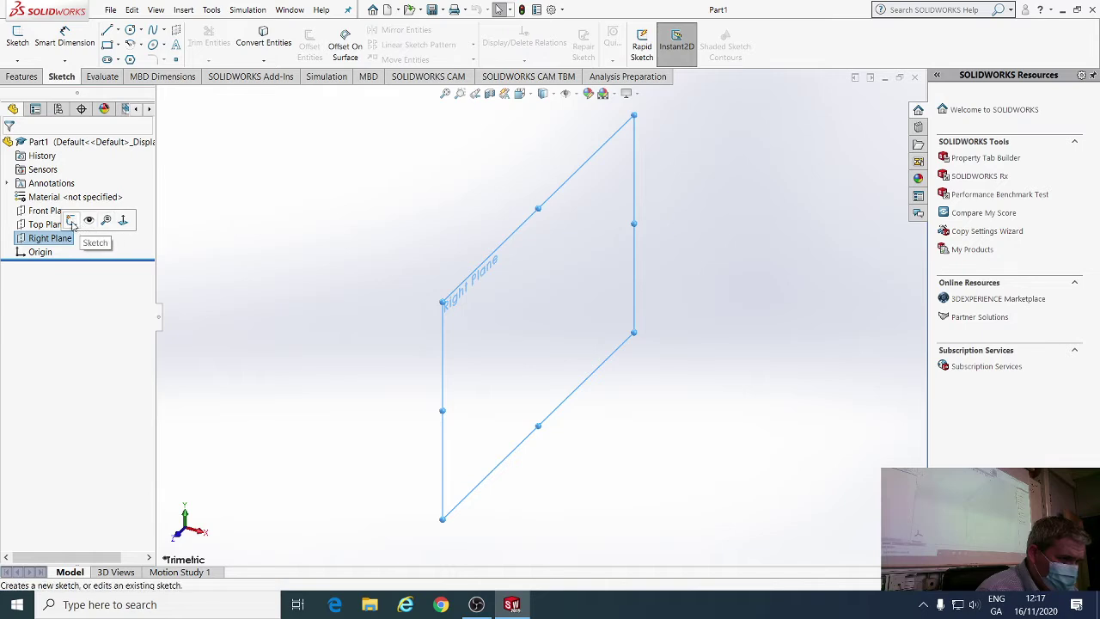
click(71, 221)
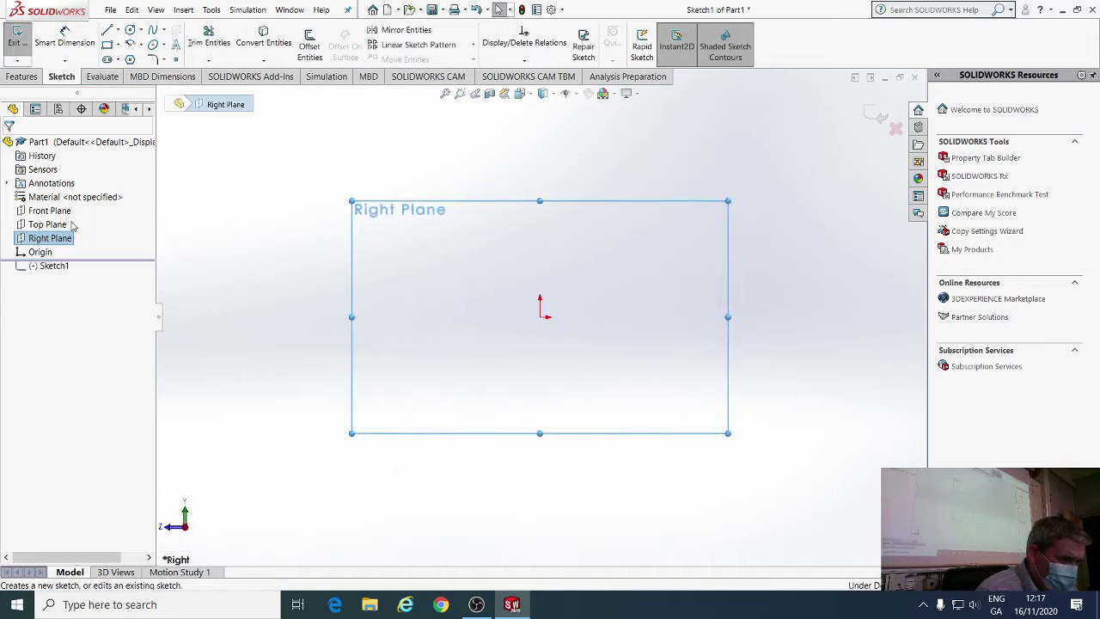
click(118, 30)
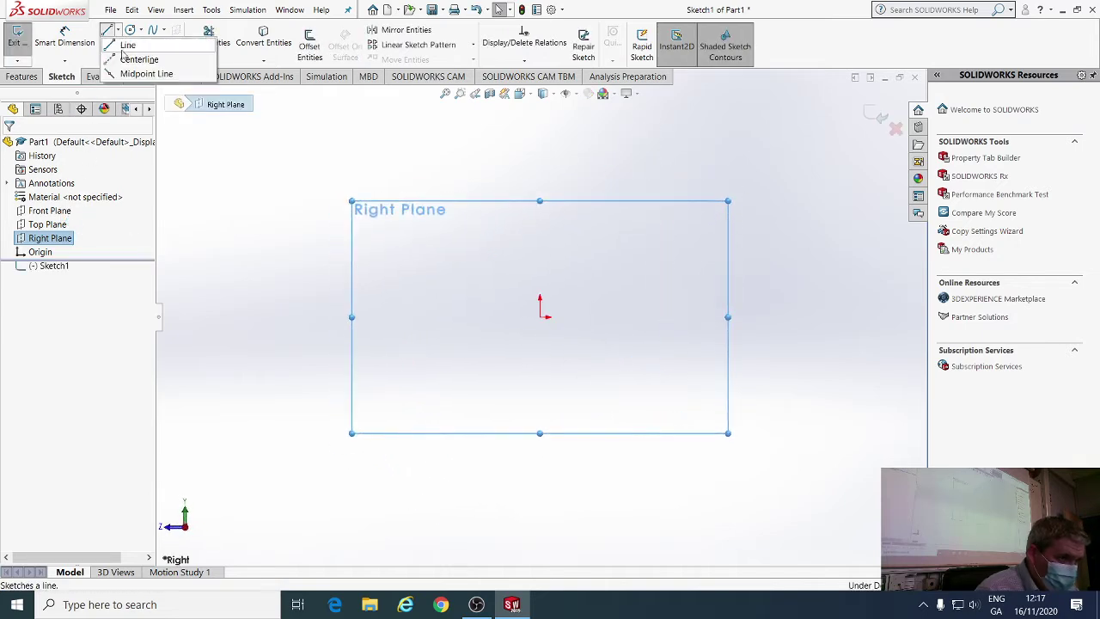
click(138, 60)
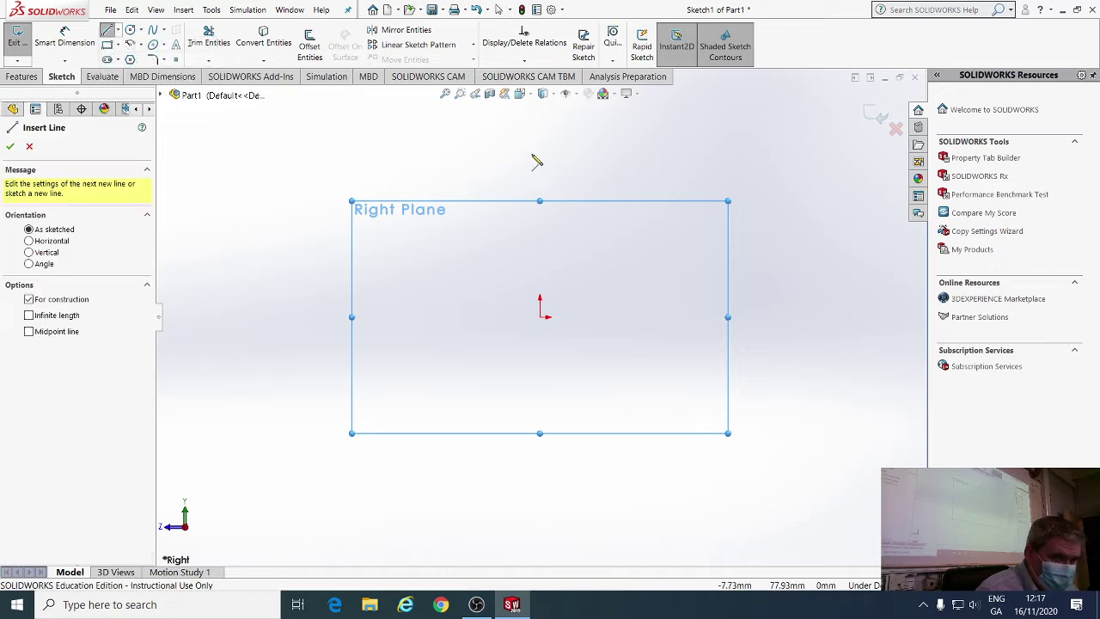
click(540, 140)
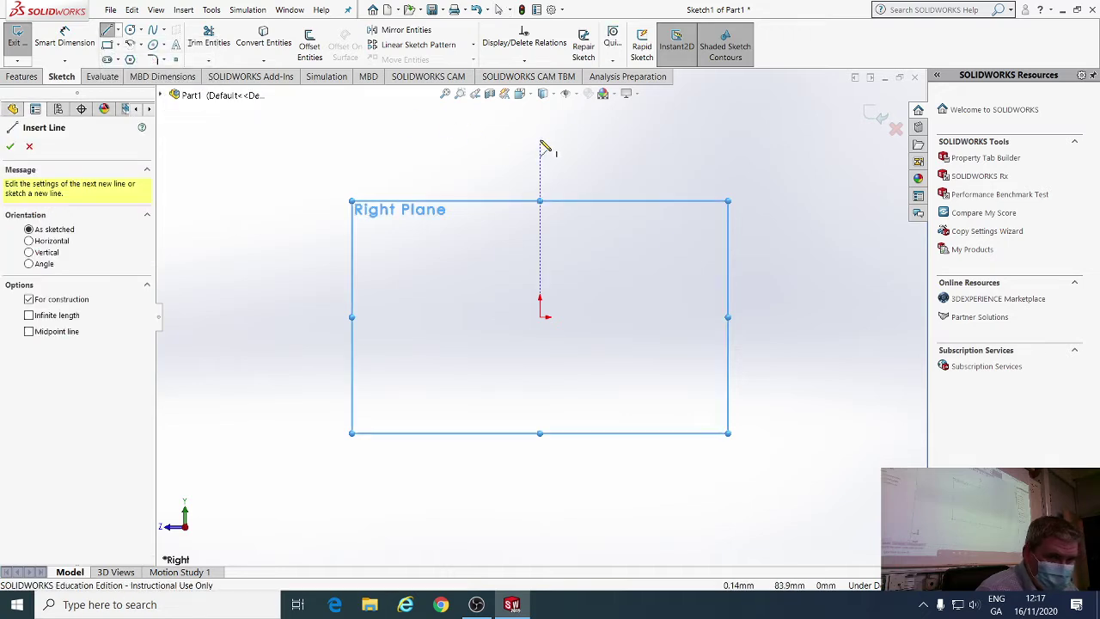
click(542, 479)
right_click(545, 481)
click(575, 481)
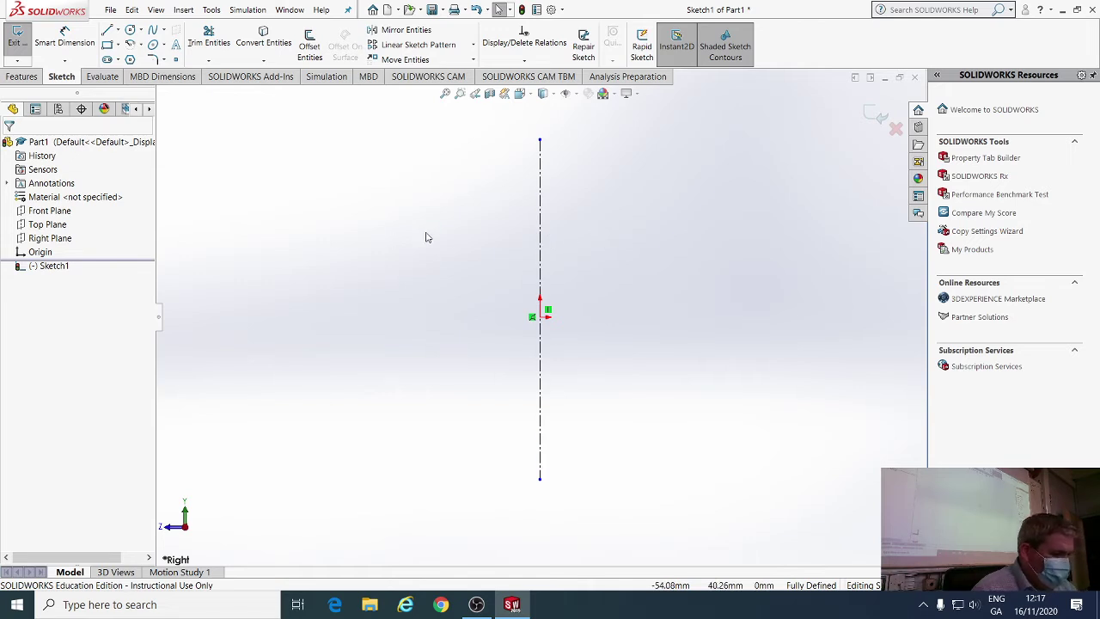
Step: Sketch a horizontal top edge about 4.7 mm long from the centerline above the origin, followed by a short bevel sloping down and outward at 45°
click(108, 30)
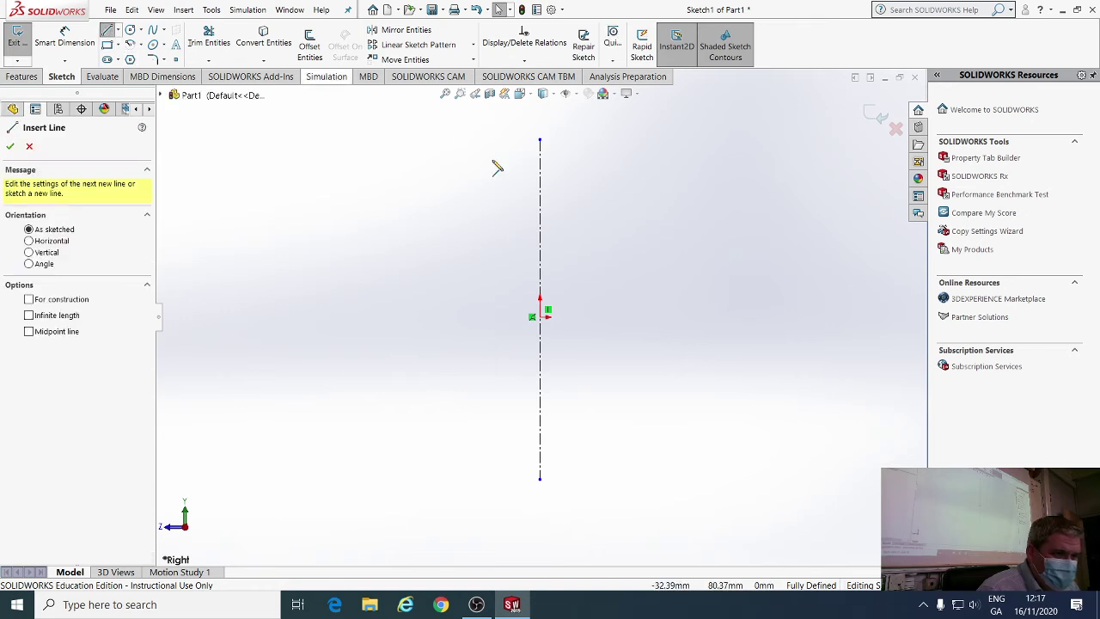
click(554, 261)
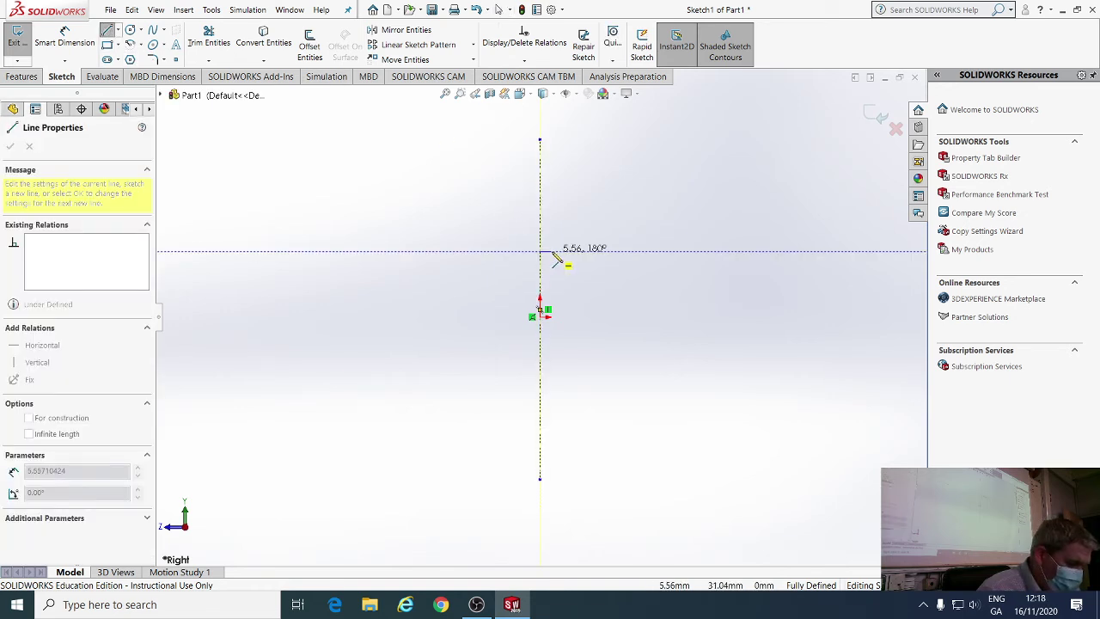
click(551, 254)
scroll(551, 255, down, 4)
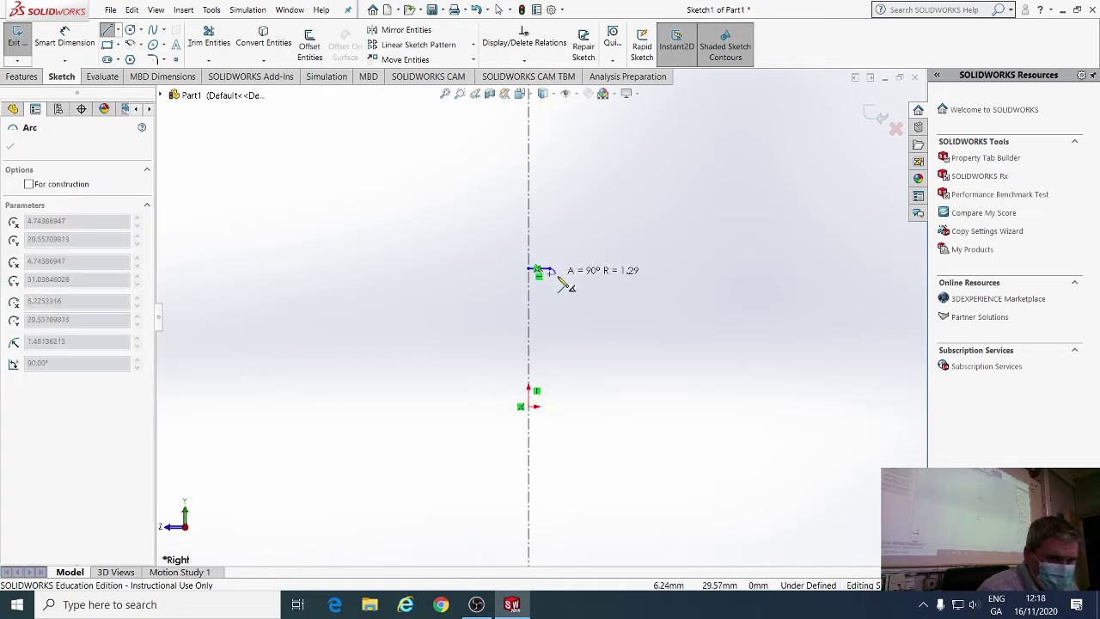
right_click(566, 285)
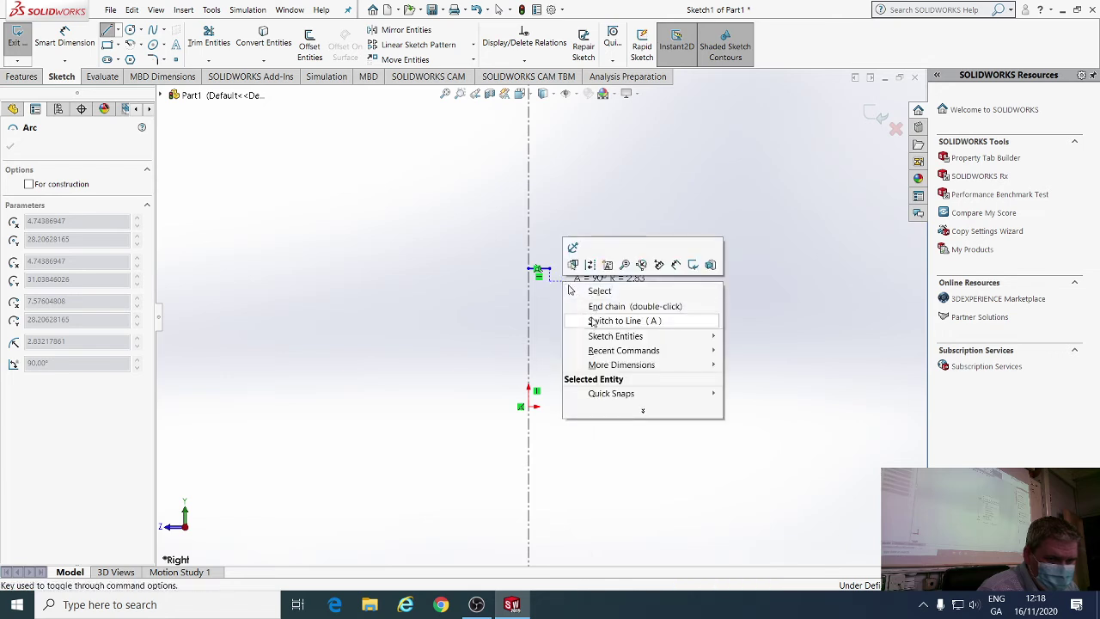
click(592, 321)
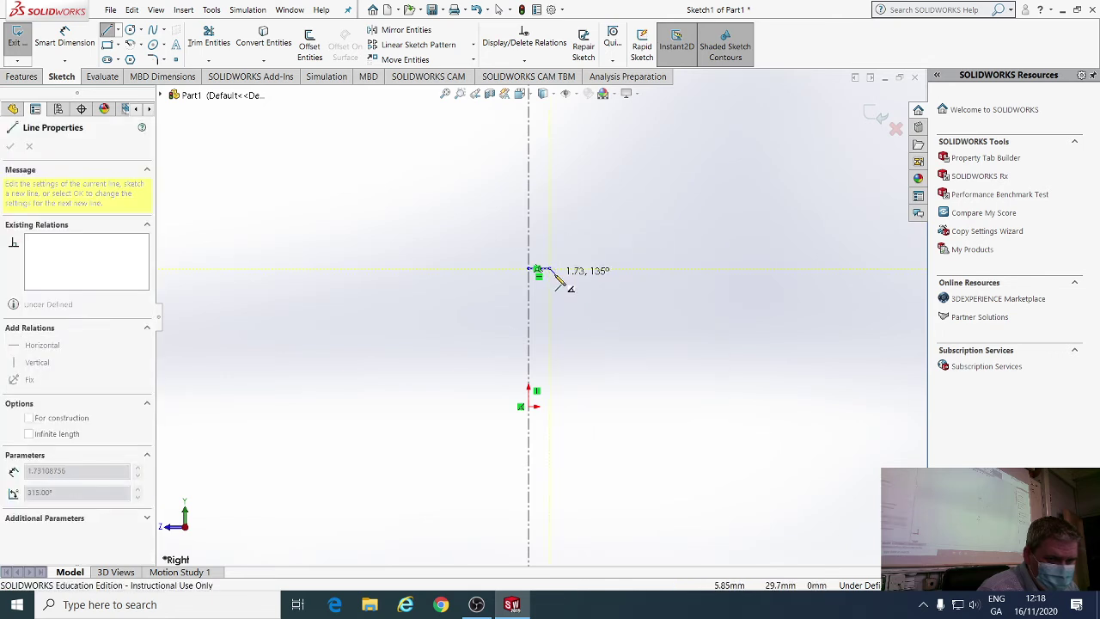
click(552, 273)
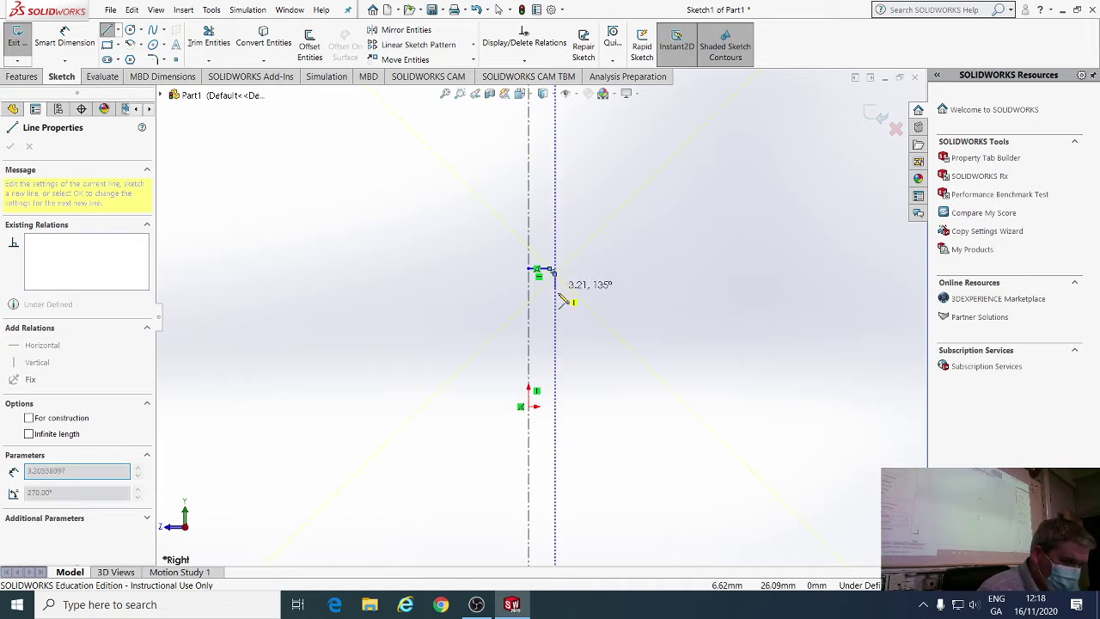
Step: Continue the profile from the bevel with a long vertical edge, two outward steps and a base line about 17 mm long ending at the origin
click(554, 356)
click(582, 355)
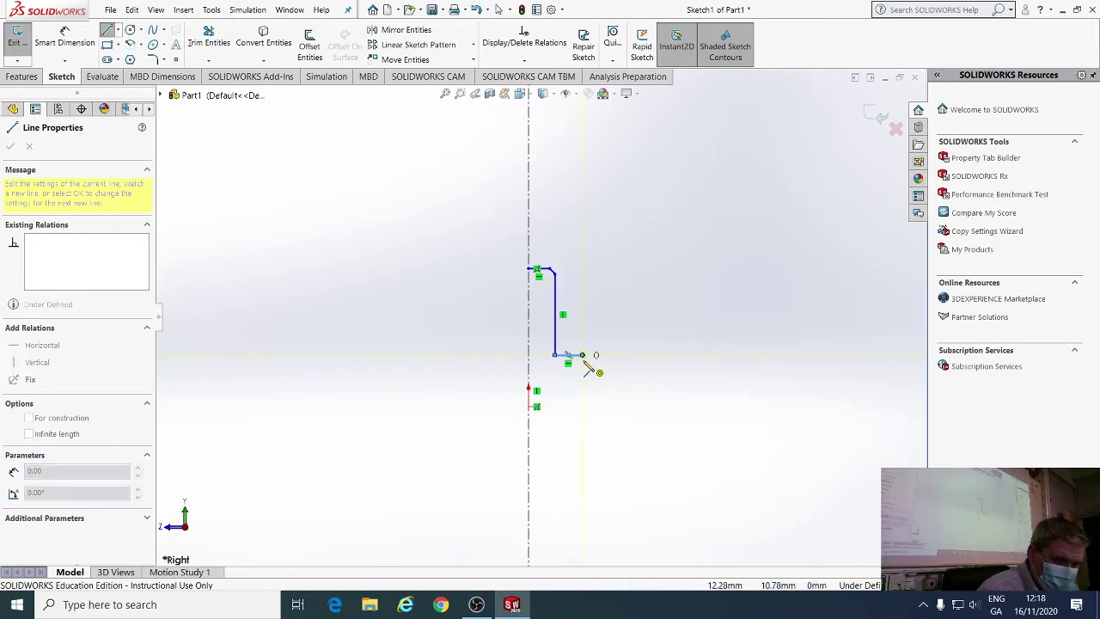
click(583, 379)
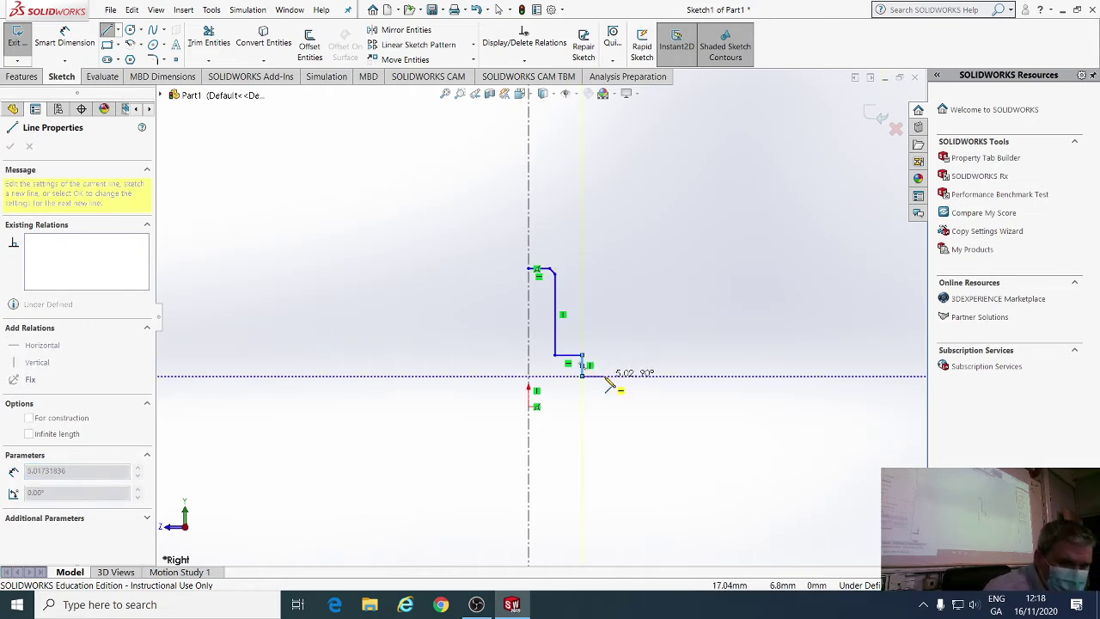
click(605, 378)
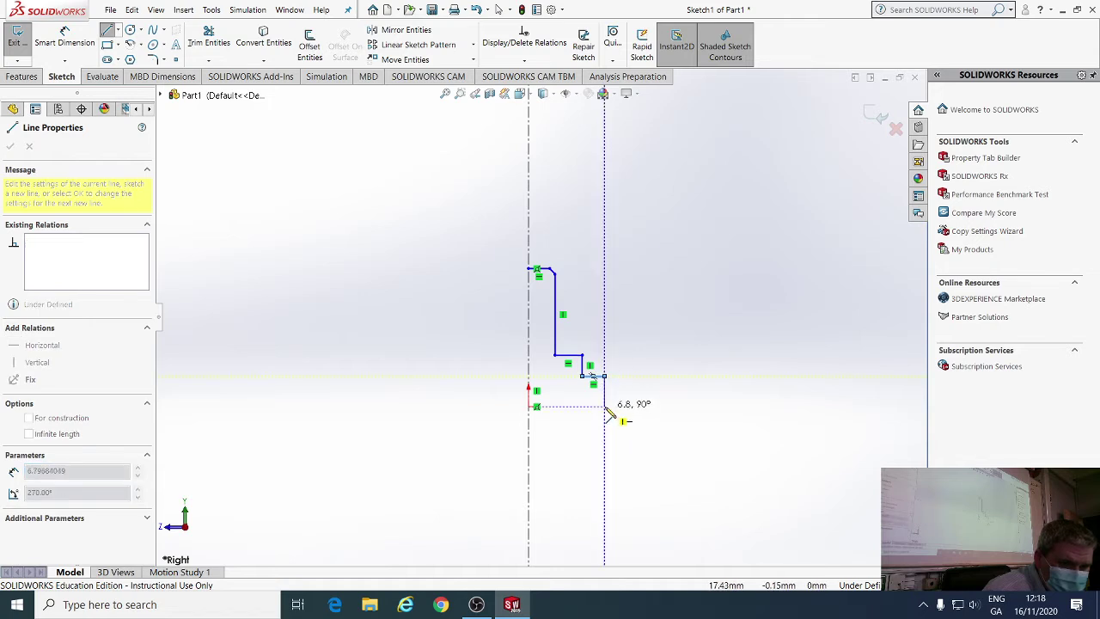
click(605, 406)
click(537, 405)
right_click(535, 409)
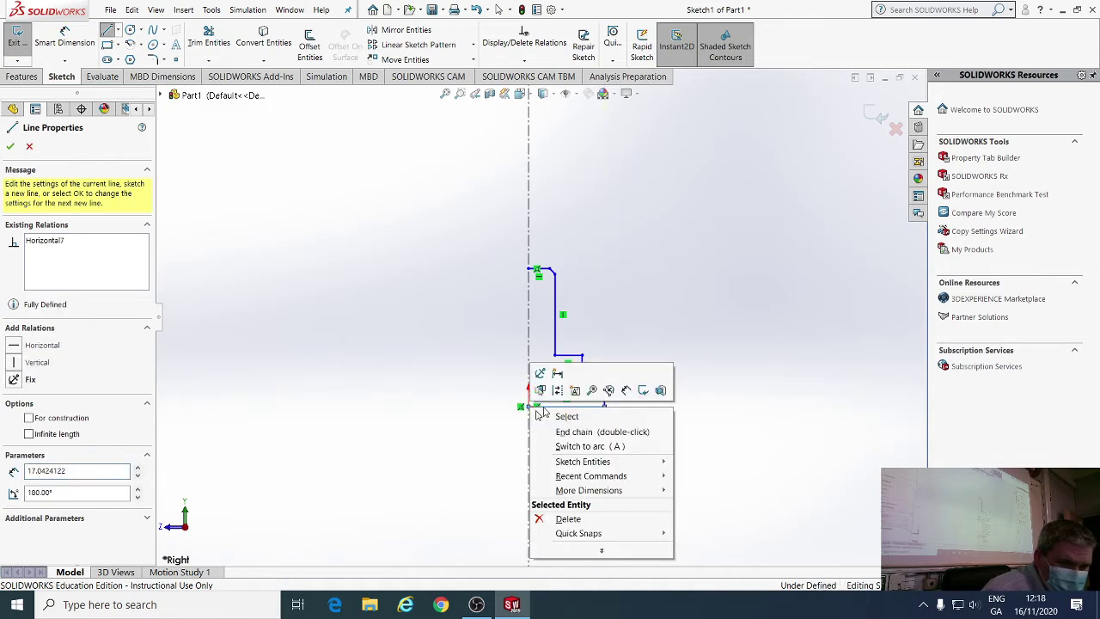
click(555, 416)
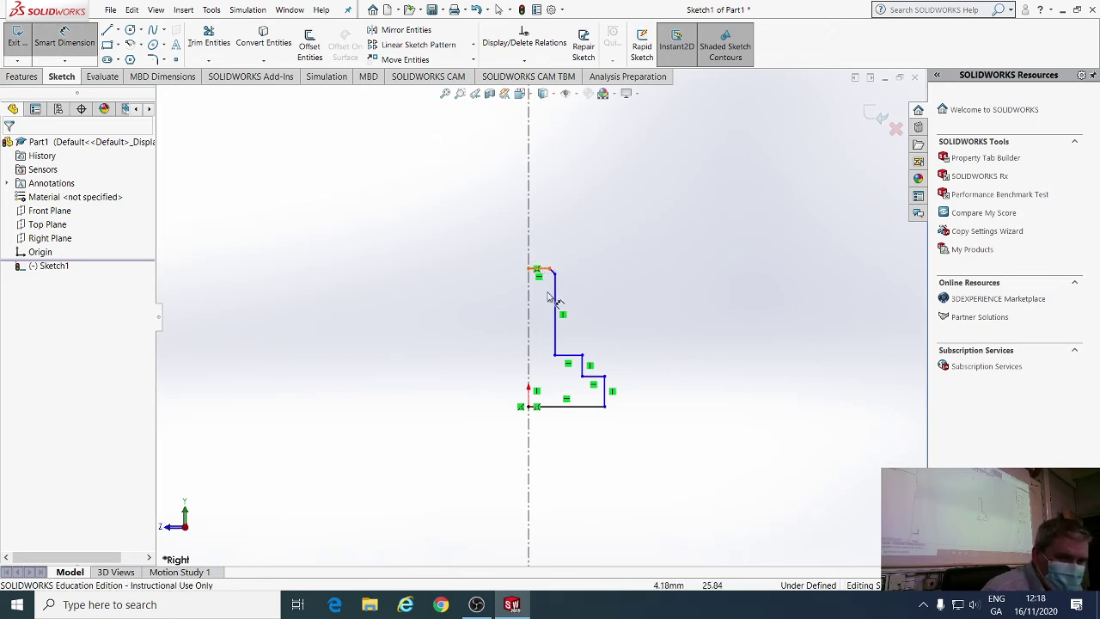
Step: Dimension the long vertical edge at 3 mm from the centerline
click(529, 301)
click(531, 301)
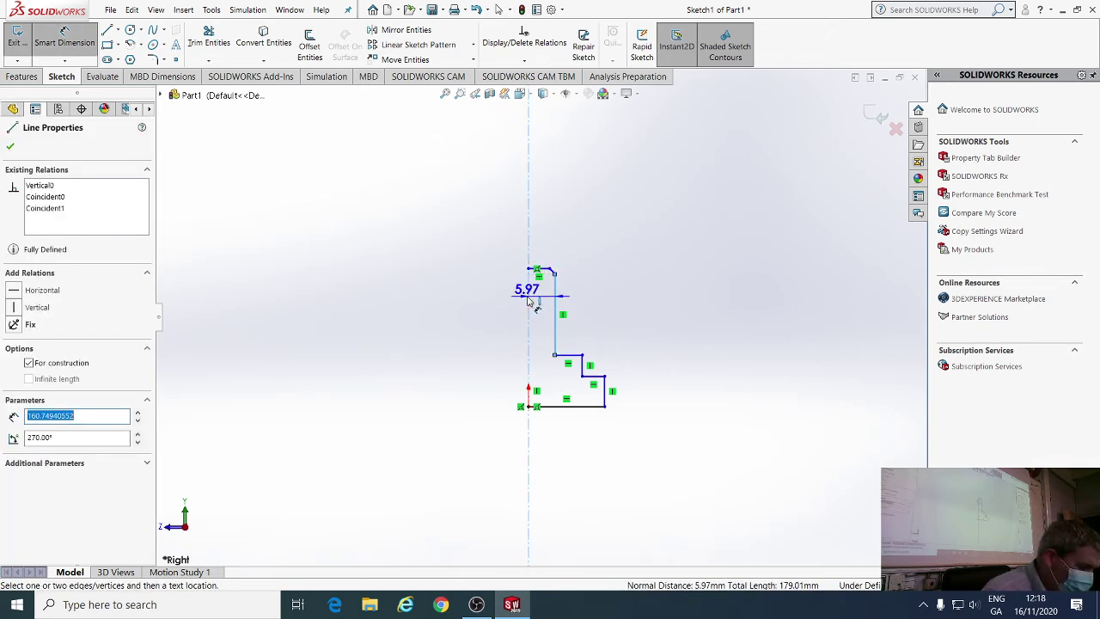
click(584, 196)
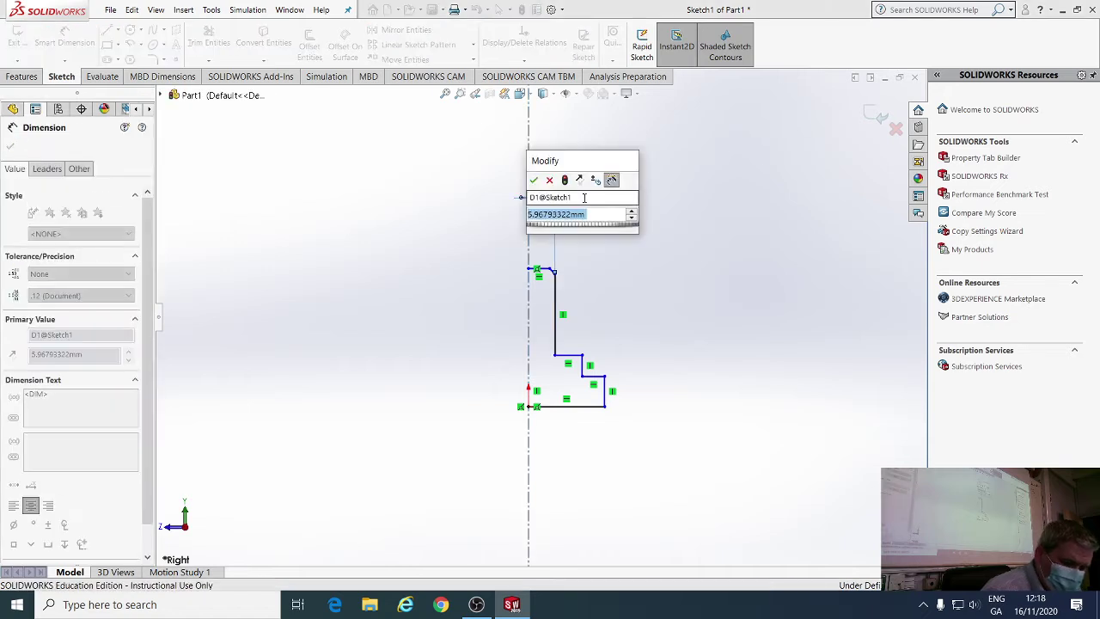
text(3)
key(Return)
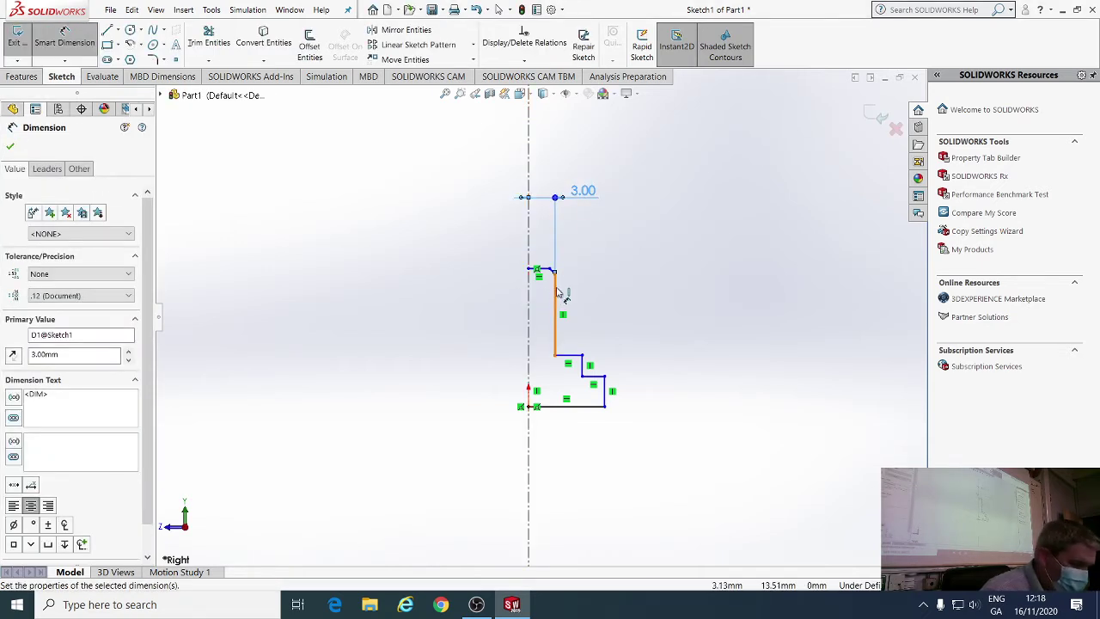
Step: Dimension the horizontal width of the bevel between its two endpoints as 1 mm
scroll(565, 295, down, 10)
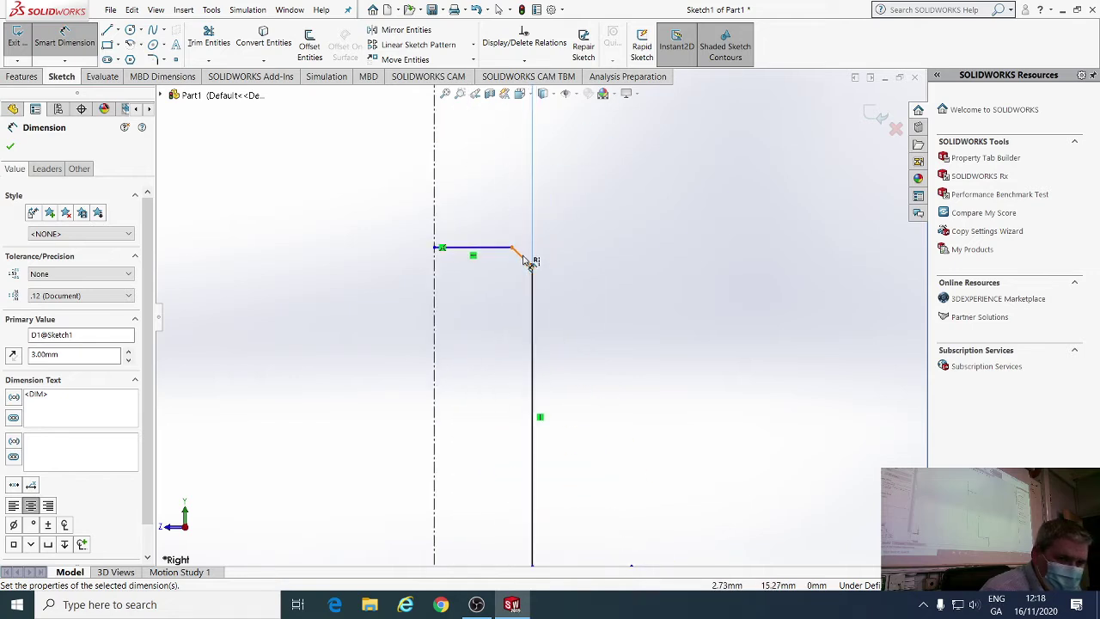
click(505, 255)
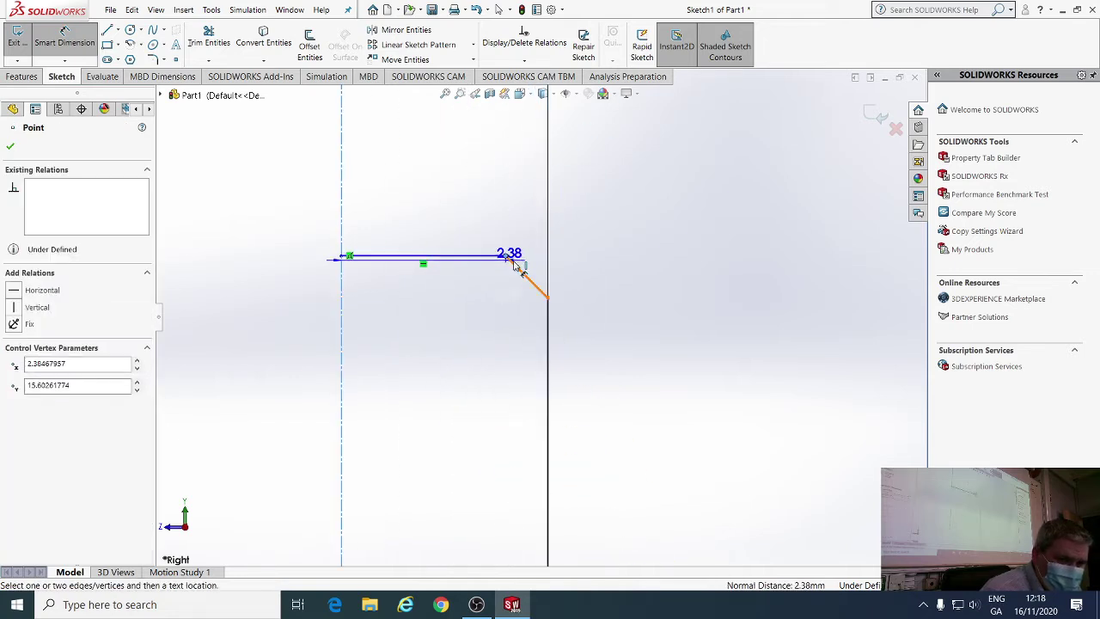
click(548, 297)
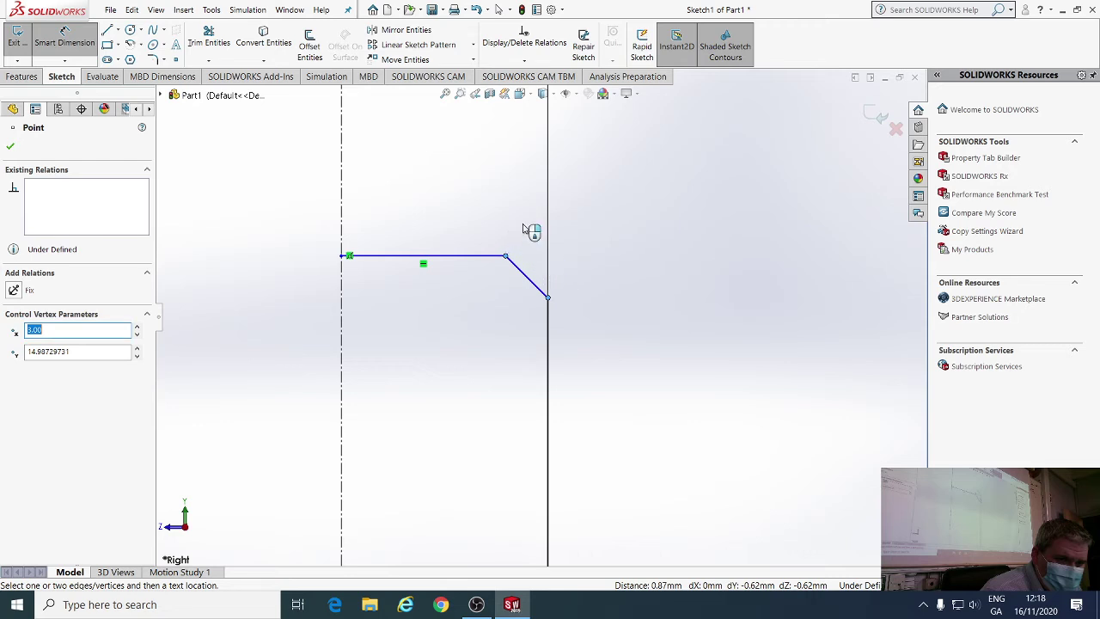
click(587, 329)
text(1)
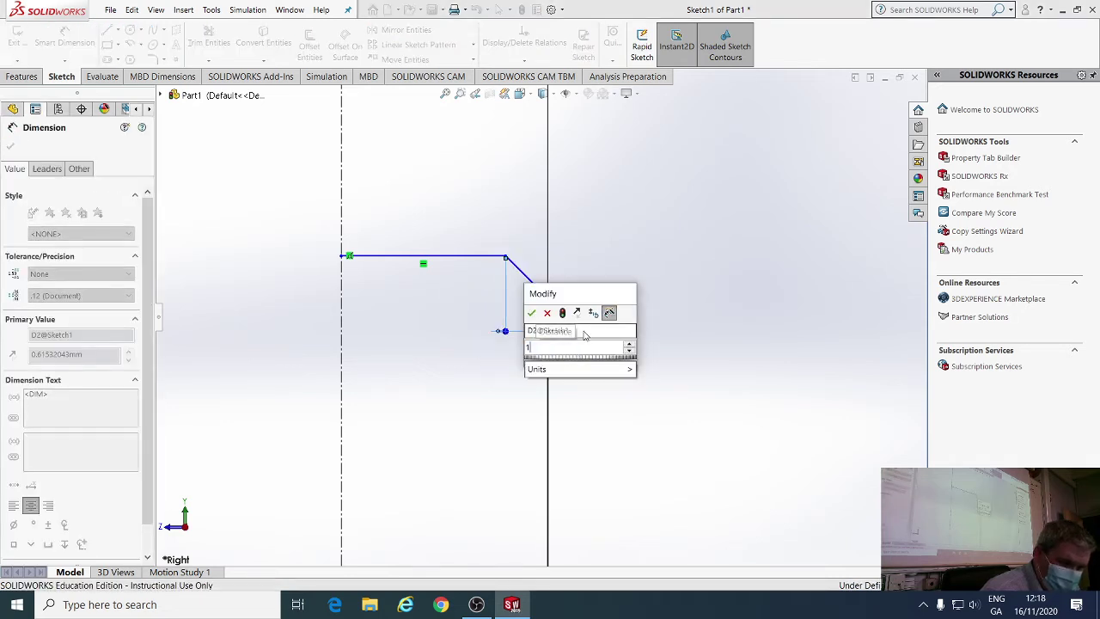
key(Return)
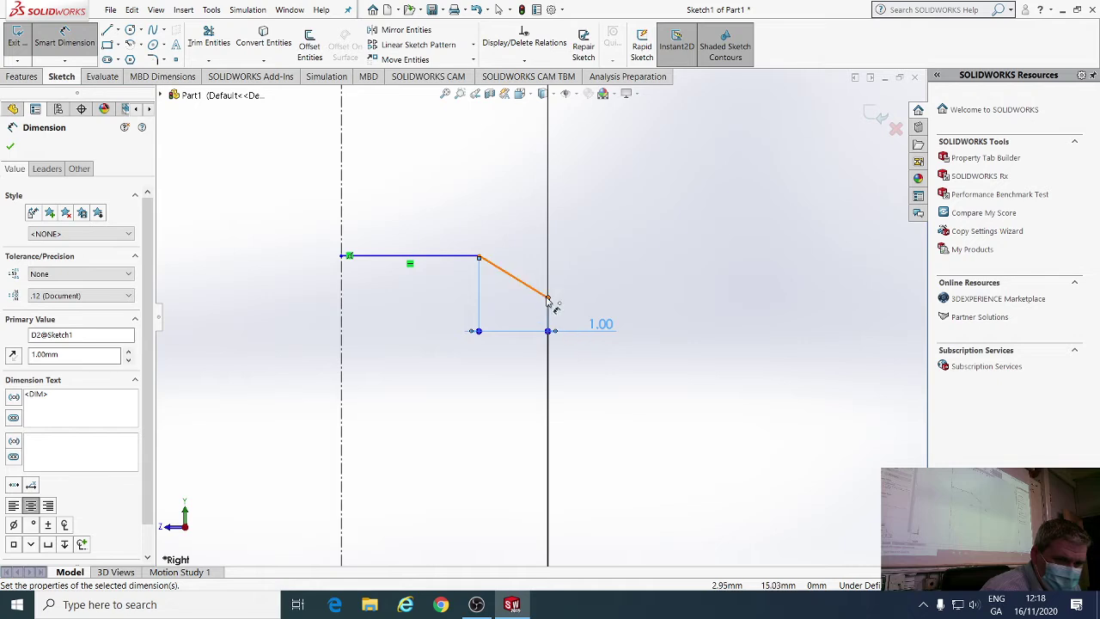
Step: Dimension the vertical height of the bevel between its two endpoints as 1 mm
click(549, 299)
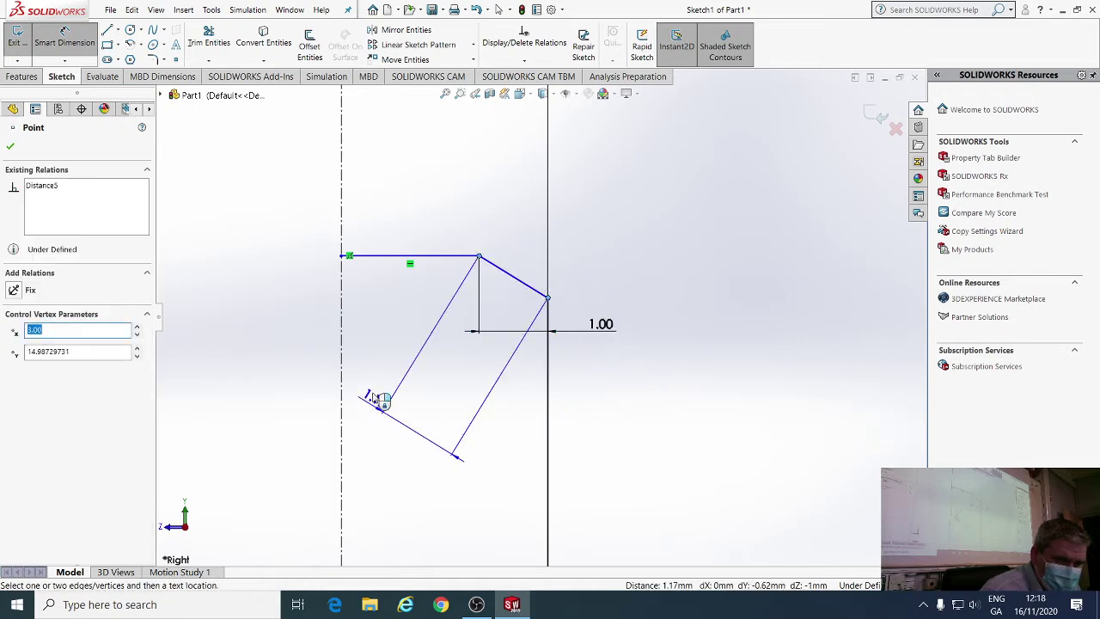
click(442, 274)
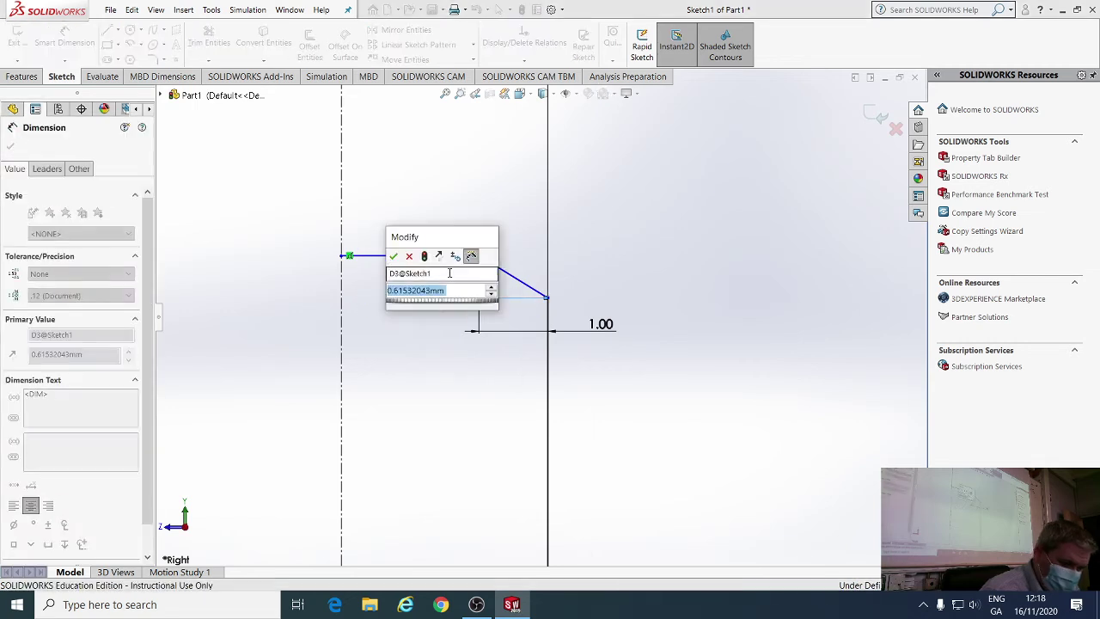
text(1)
key(Return)
Step: Dimension the vertical distance from the profile's top edge to the upper step as 10 mm
scroll(450, 283, up, 5)
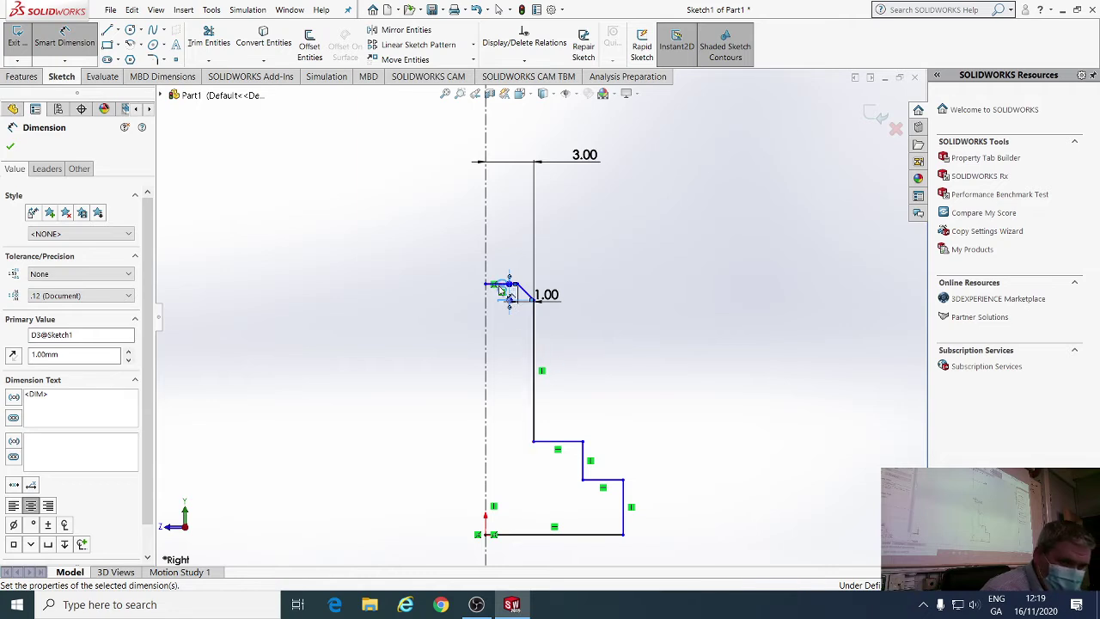
scroll(504, 290, down, 8)
click(542, 323)
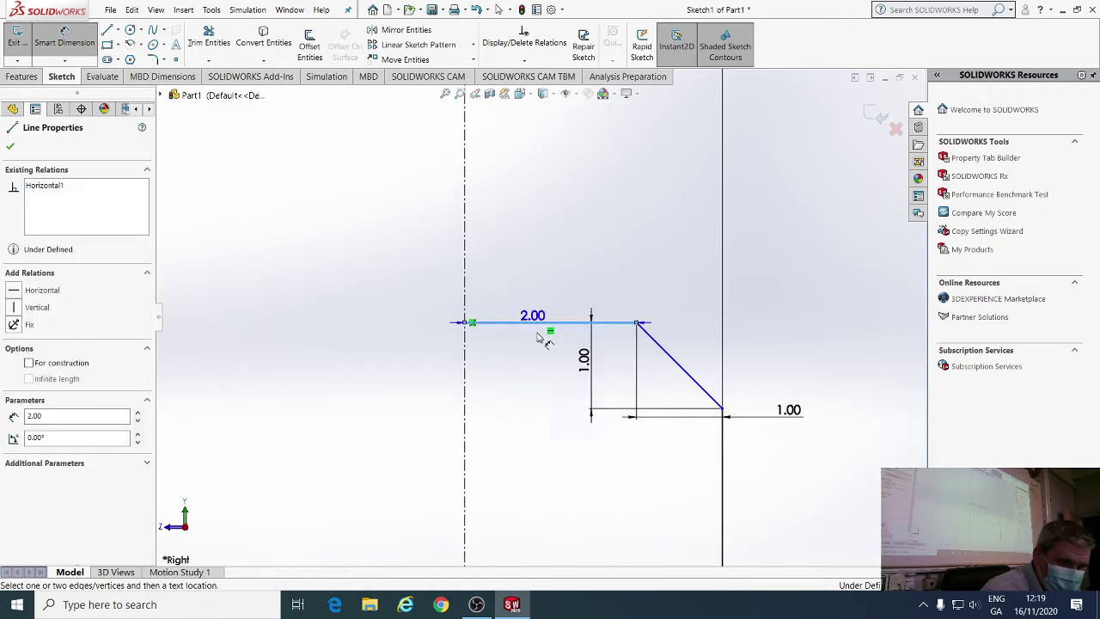
scroll(565, 418, up, 5)
scroll(564, 417, down, 4)
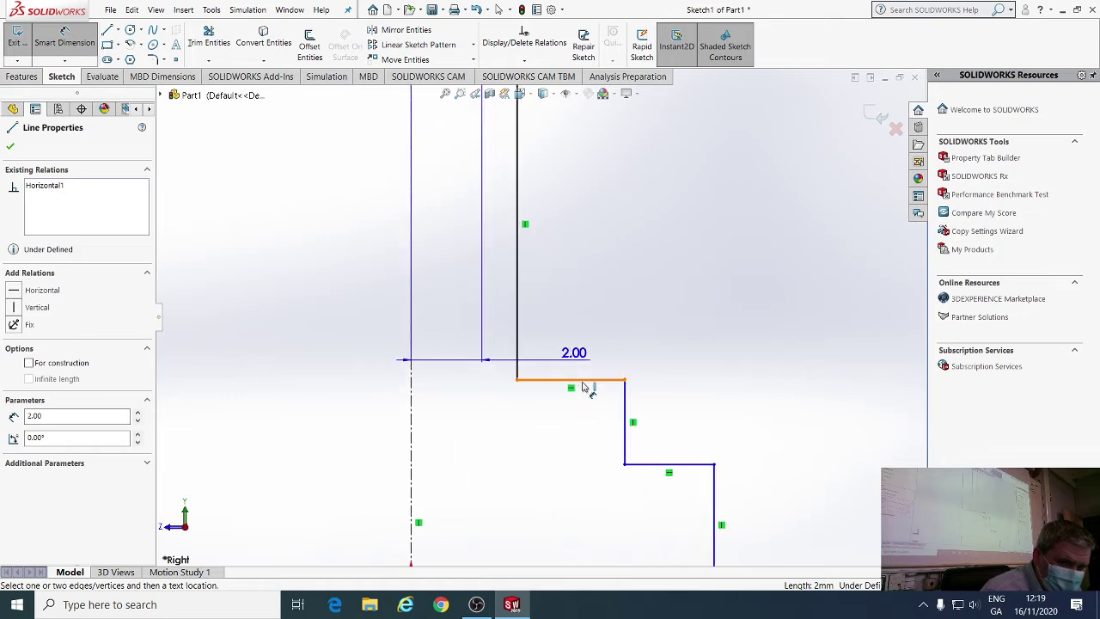
click(638, 378)
click(642, 282)
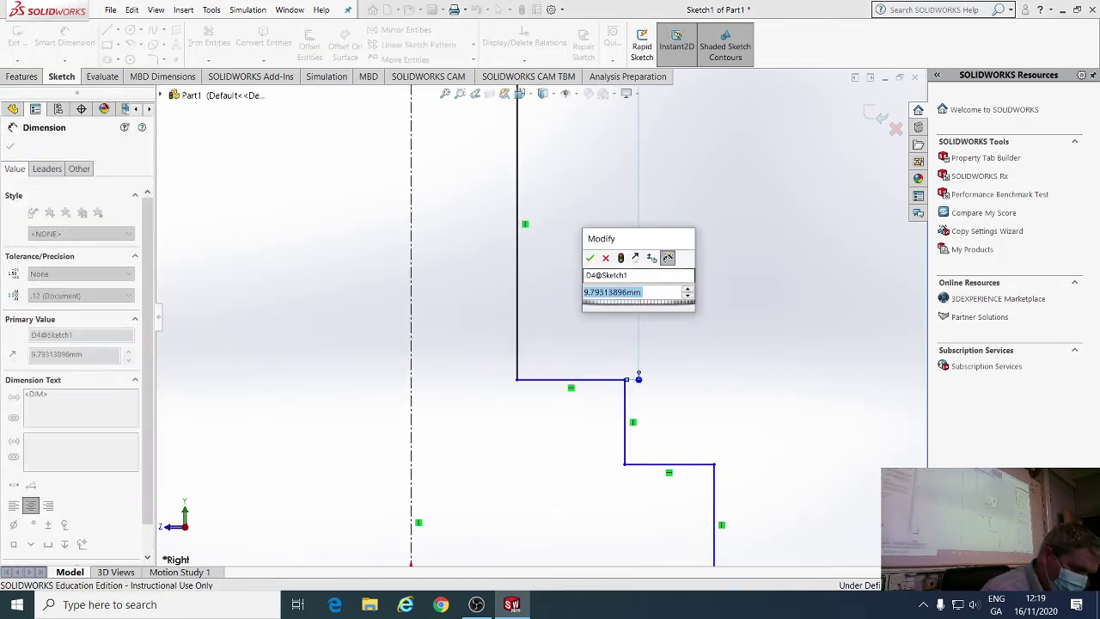
text(10)
key(Return)
key(z)
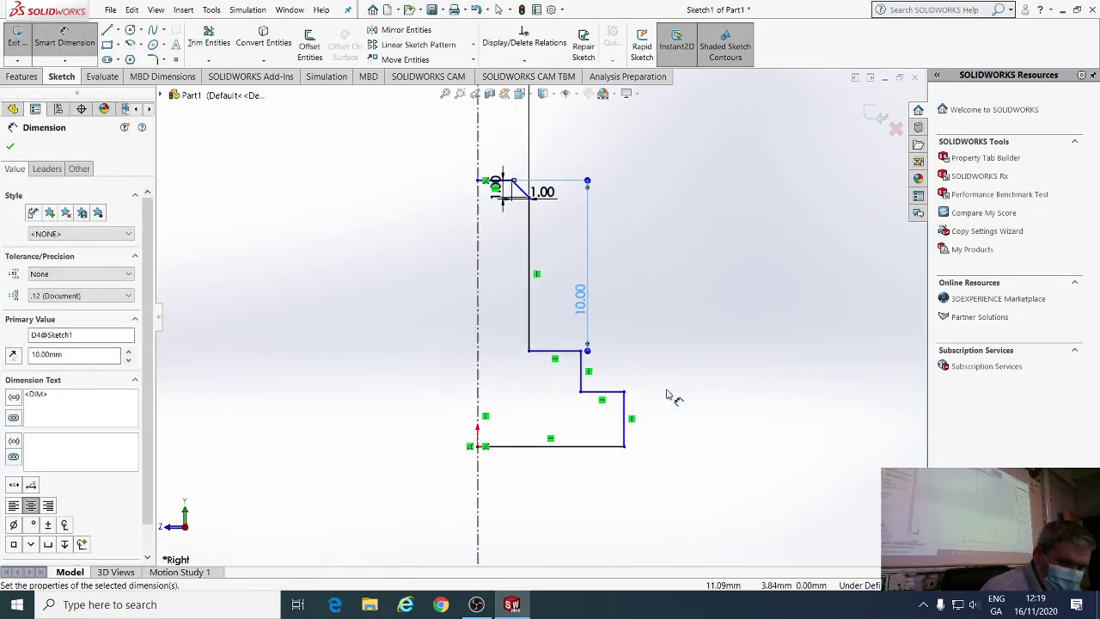
Step: Dimension the vertical edge of the profile's middle step as 6 mm
click(583, 373)
click(643, 374)
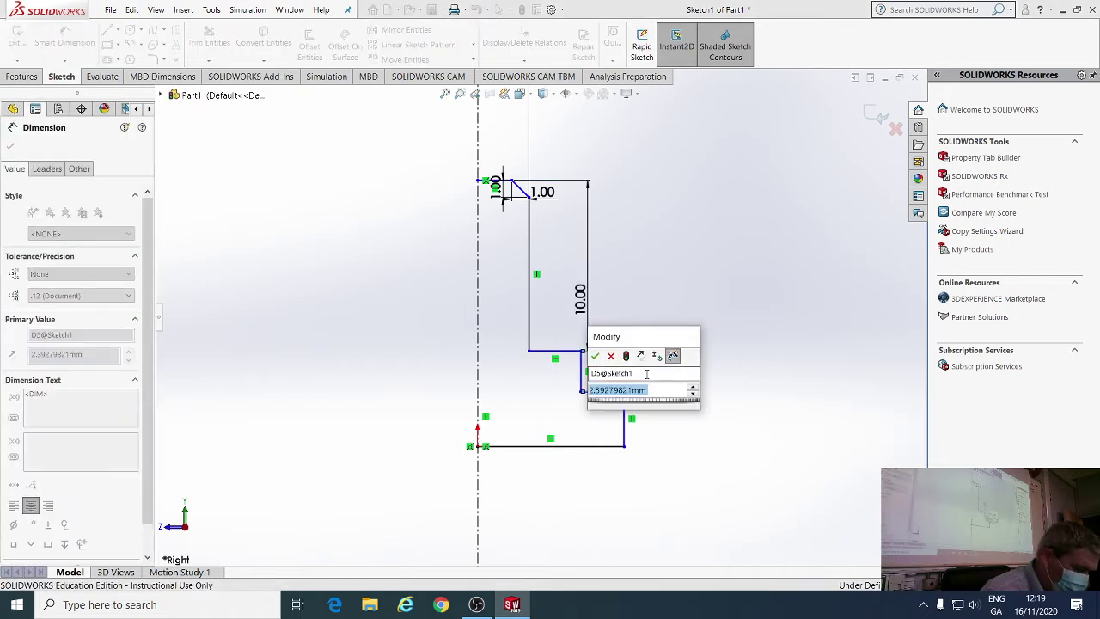
text(6)
key(Return)
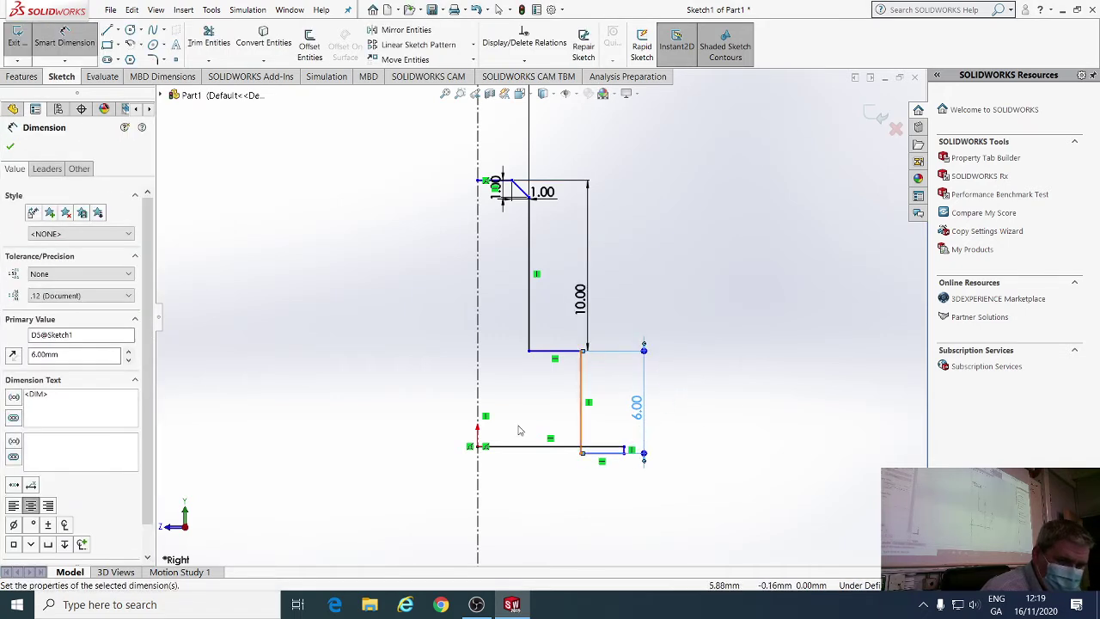
key(Escape)
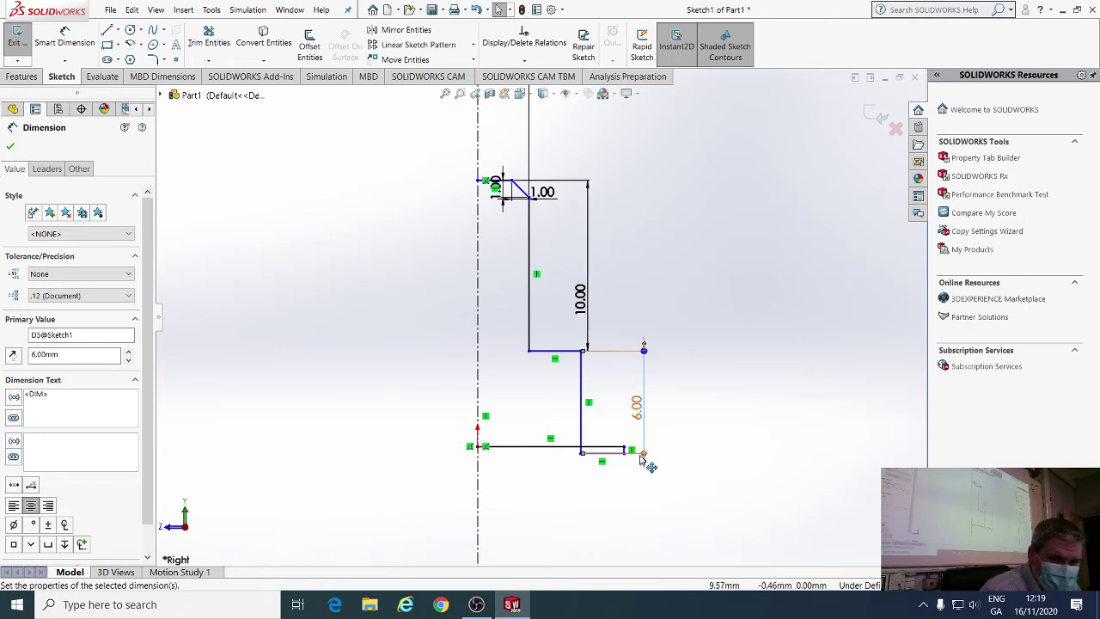
Step: Reposition the lower step's outer upper corner so the step sits well above the profile's base line
drag(636, 450, 625, 419)
click(66, 35)
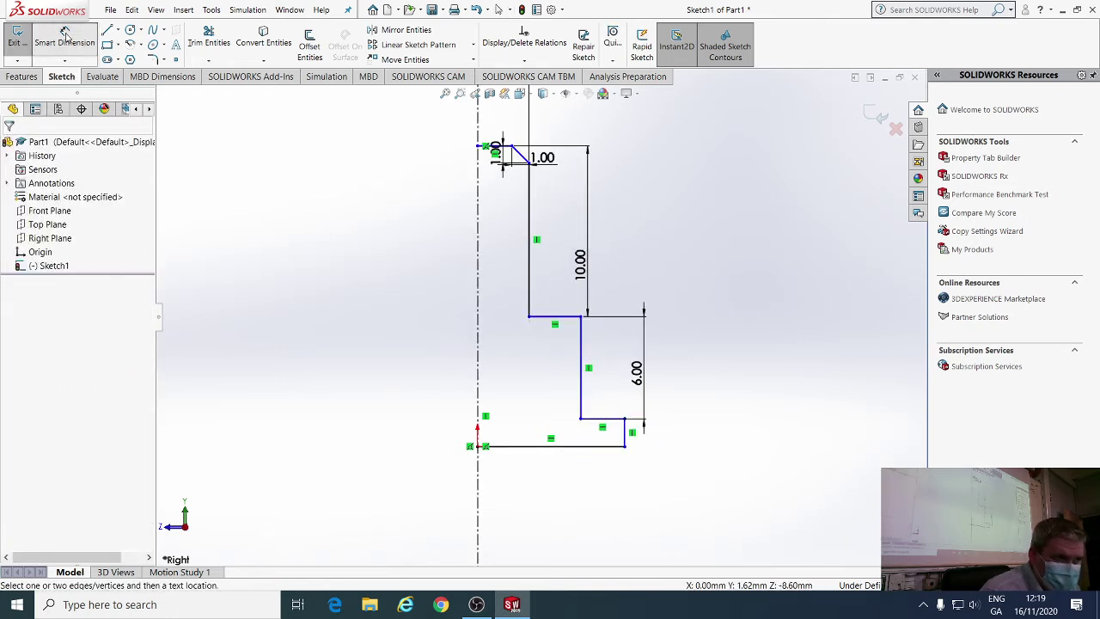
click(65, 35)
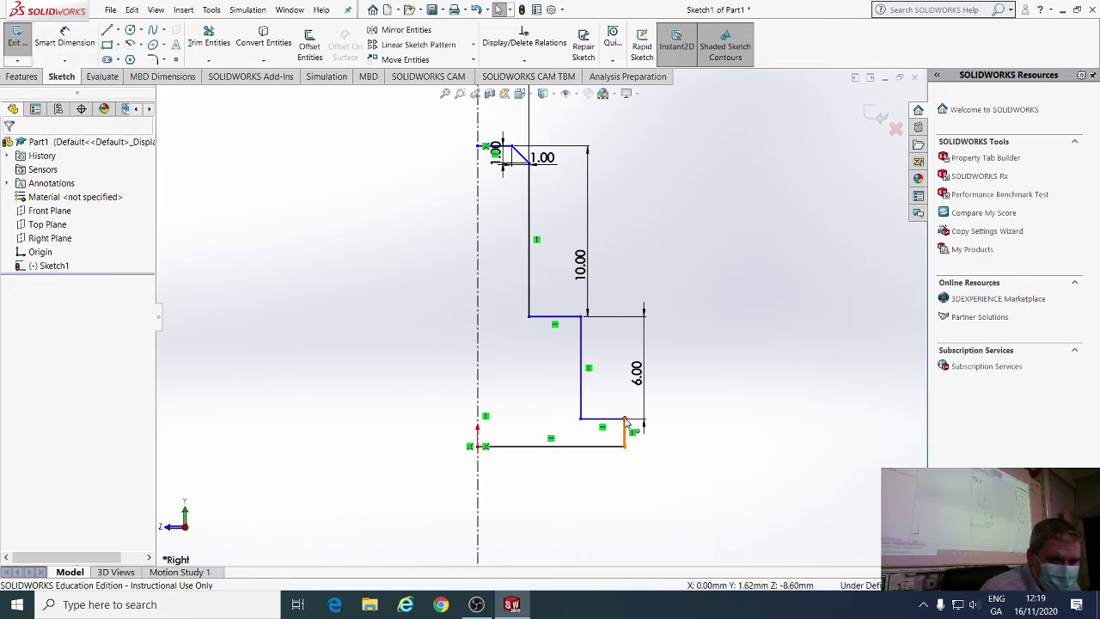
mouse_move(624, 419)
mouse_down()
mouse_move(626, 450)
mouse_move(643, 467)
mouse_move(630, 394)
mouse_up()
click(671, 495)
click(749, 421)
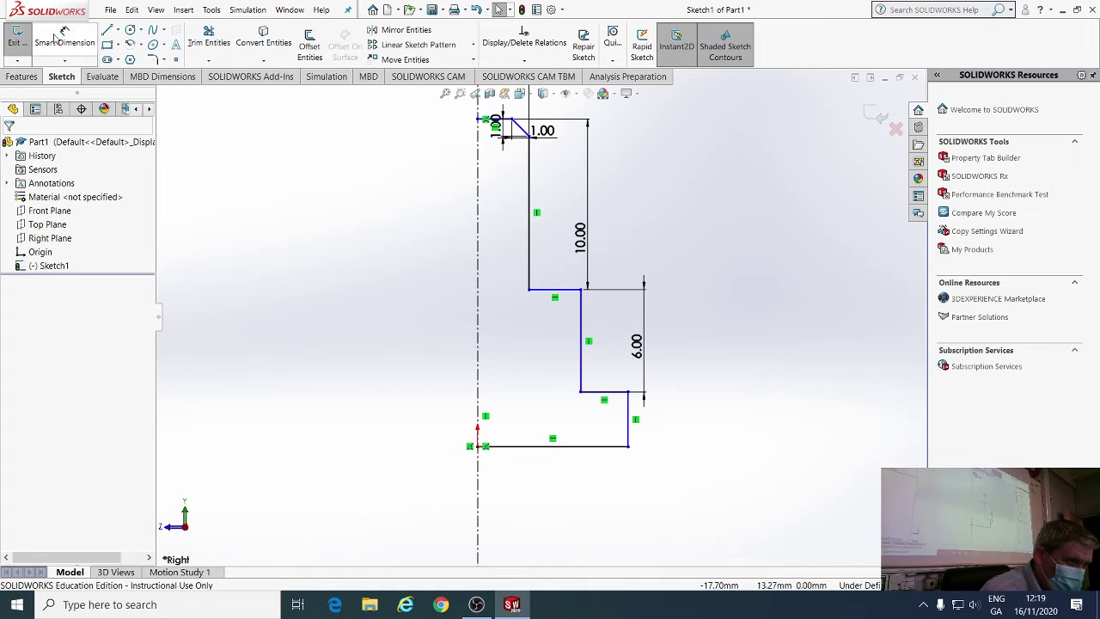
Step: Dimension the outer vertical edge of the lowest step as 8 mm
click(57, 37)
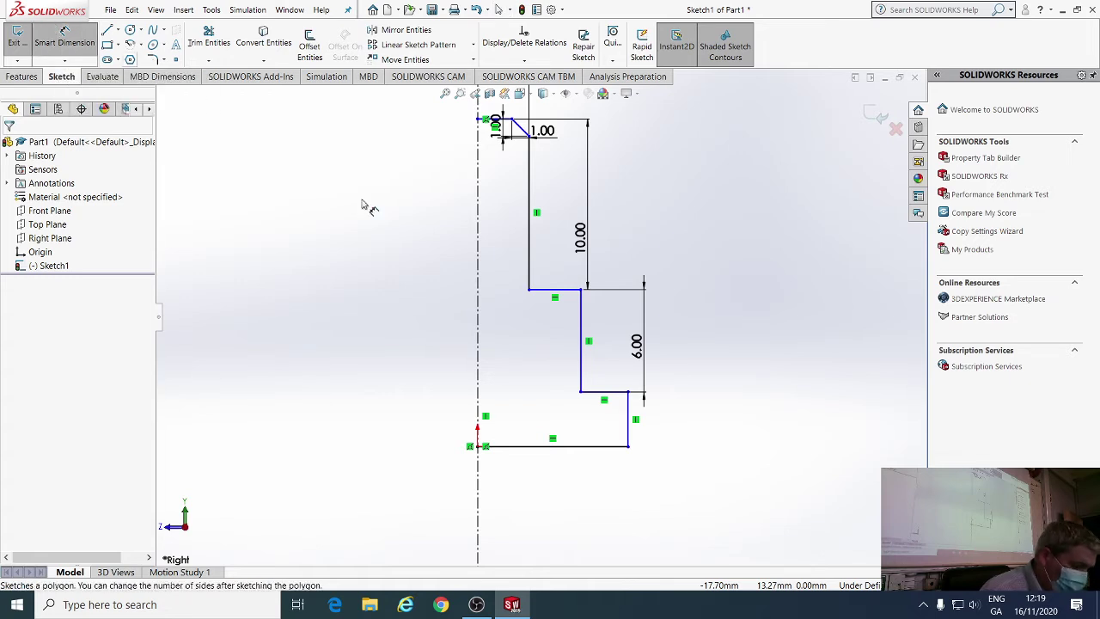
click(631, 430)
click(680, 437)
key(Return)
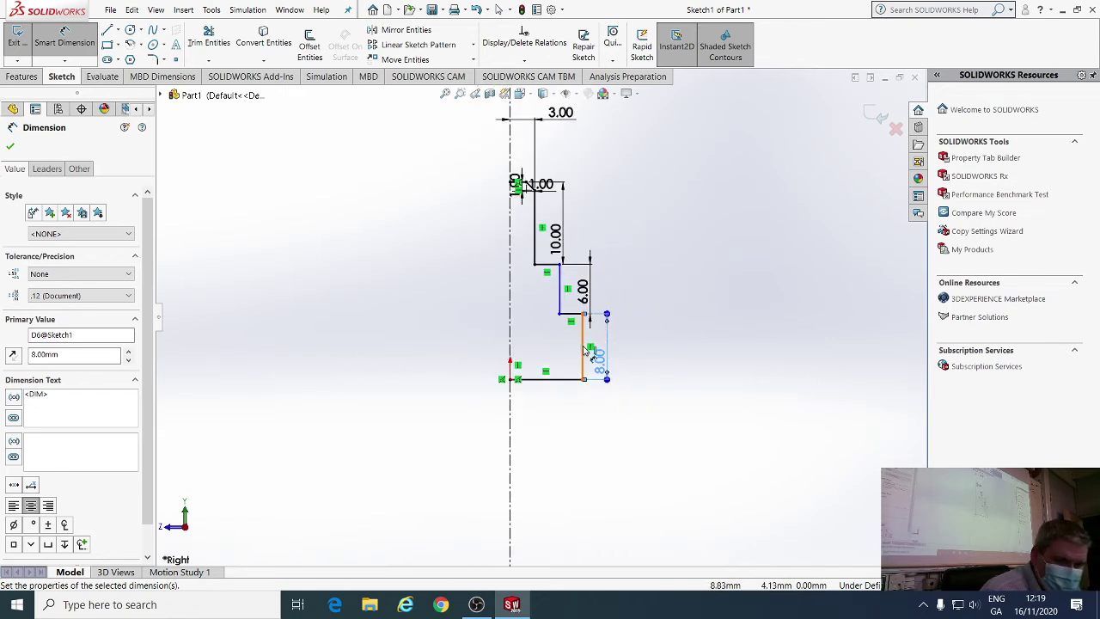
Step: Dimension the lowest step's outer vertical edge at 7.5 mm from the centerline
click(587, 351)
click(510, 348)
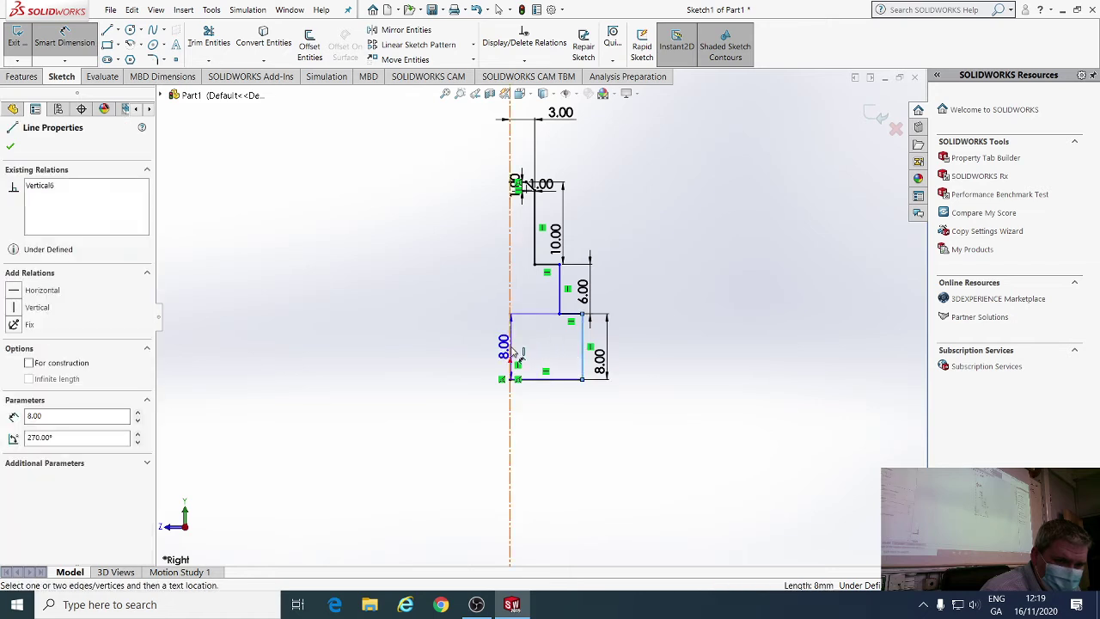
click(555, 432)
text(7.5)
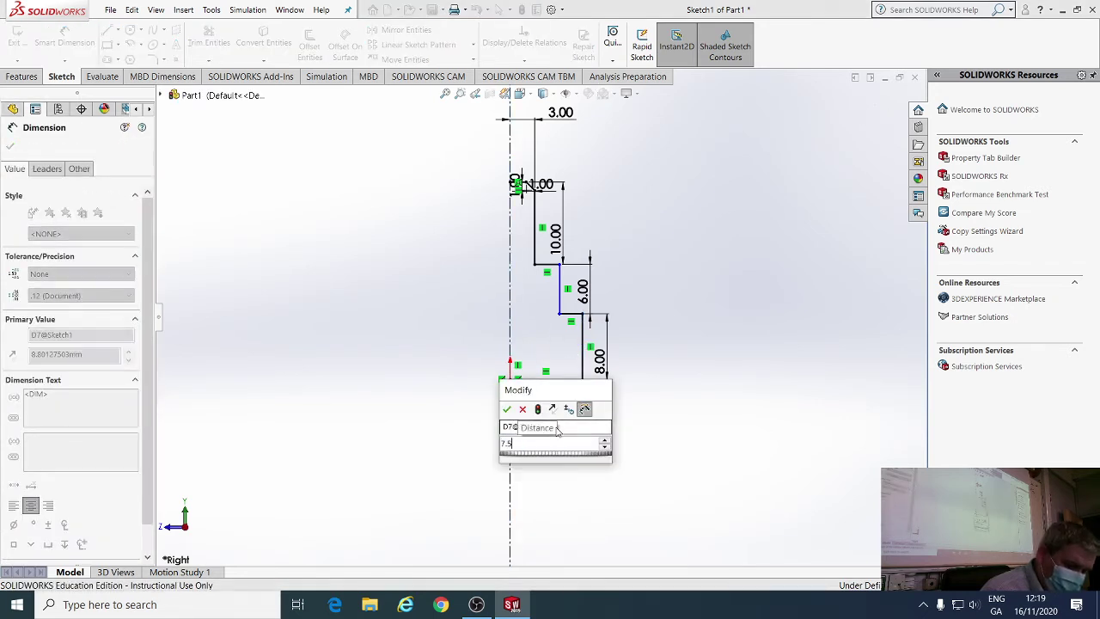
key(Return)
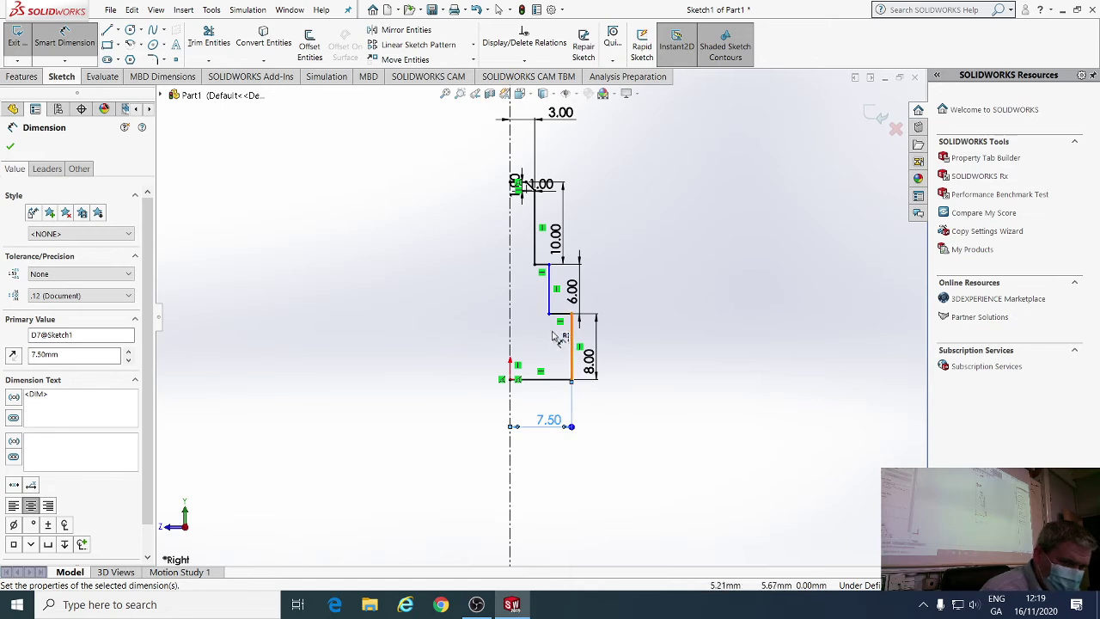
Step: Dimension the middle step's vertical edge at 6 mm from the centerline
scroll(550, 309, down, 3)
click(554, 287)
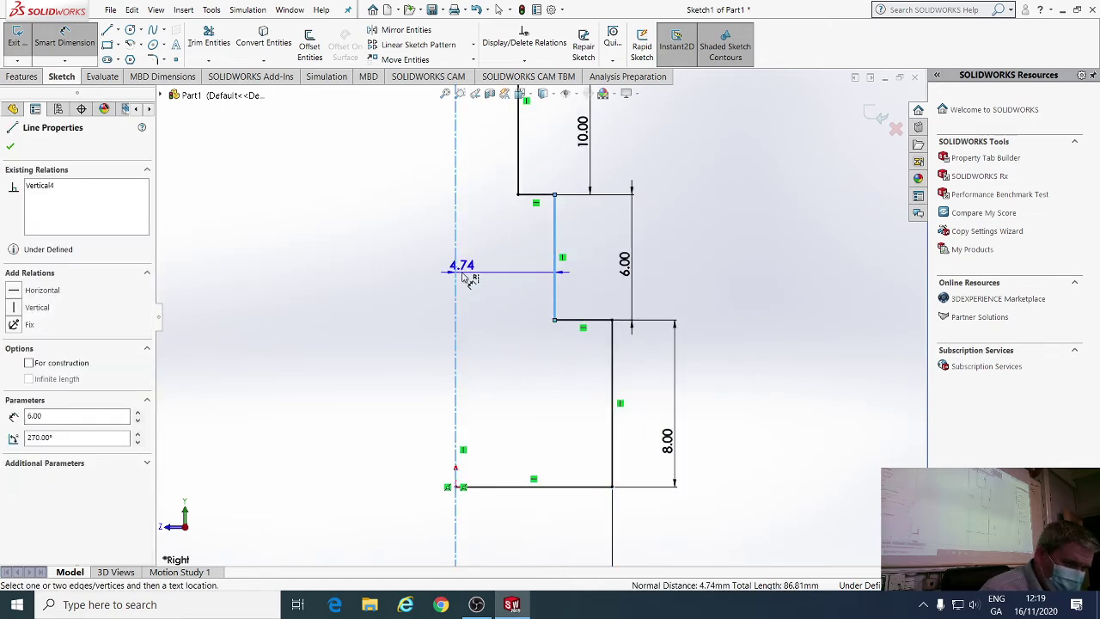
click(488, 281)
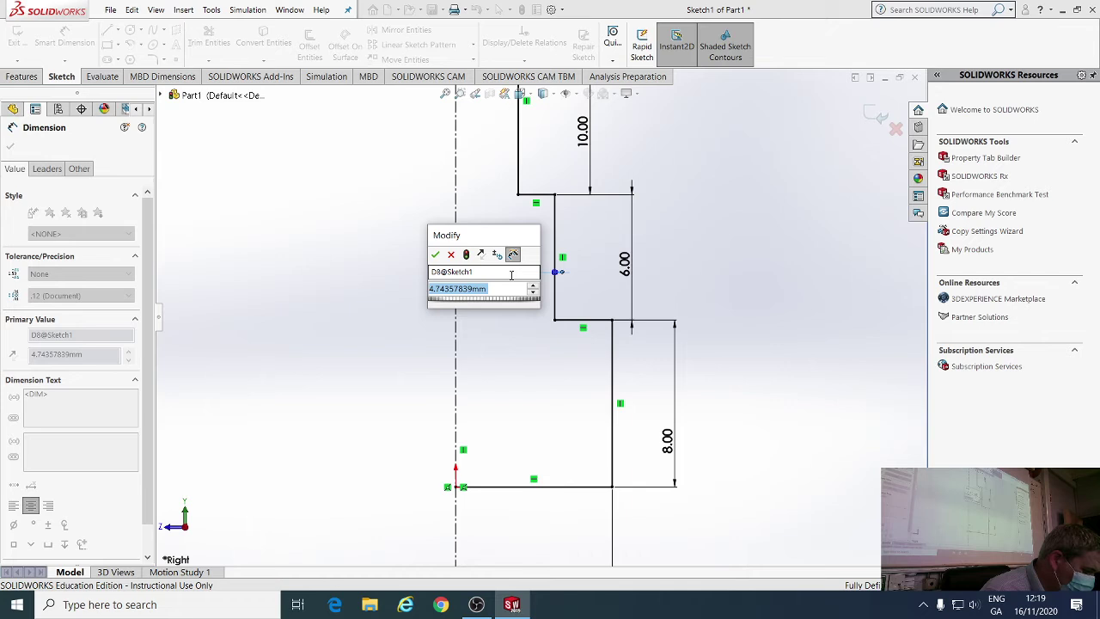
text(6)
key(Return)
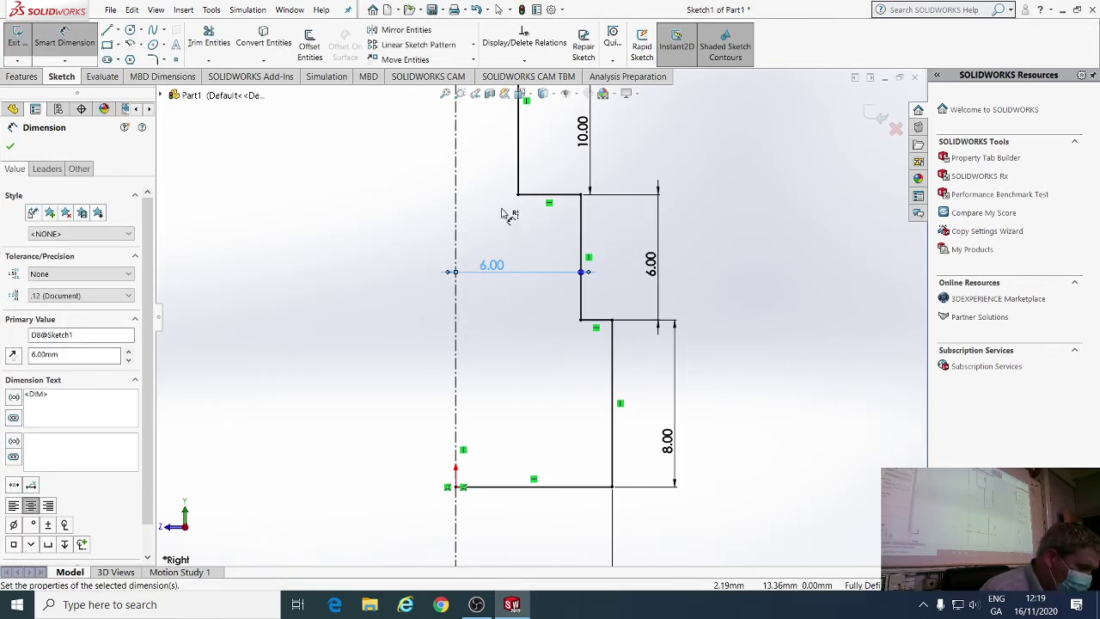
Step: Close the profile with a vertical line along the centerline from the top edge's inner endpoint to the origin
scroll(503, 212, up, 3)
scroll(530, 160, down, 3)
scroll(538, 165, up, 2)
scroll(593, 367, up, 1)
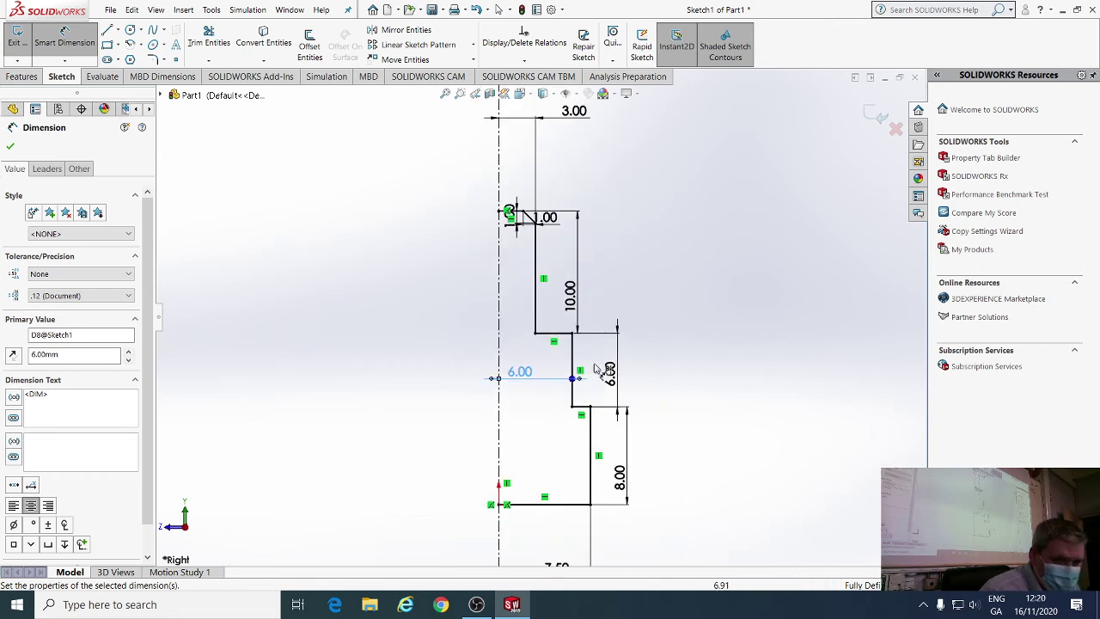
click(107, 31)
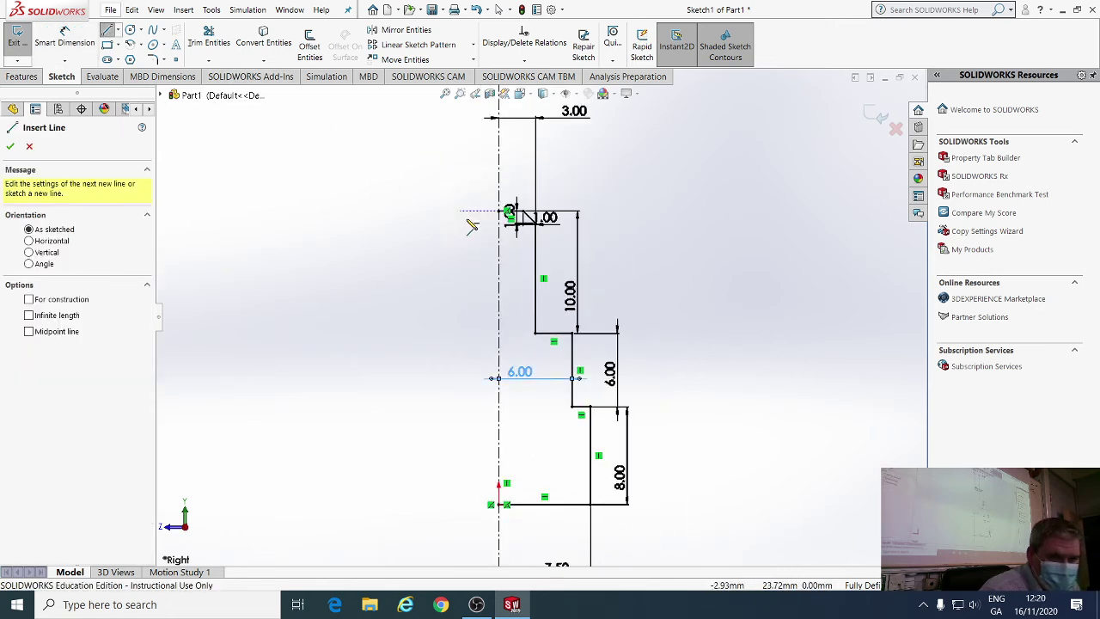
click(501, 213)
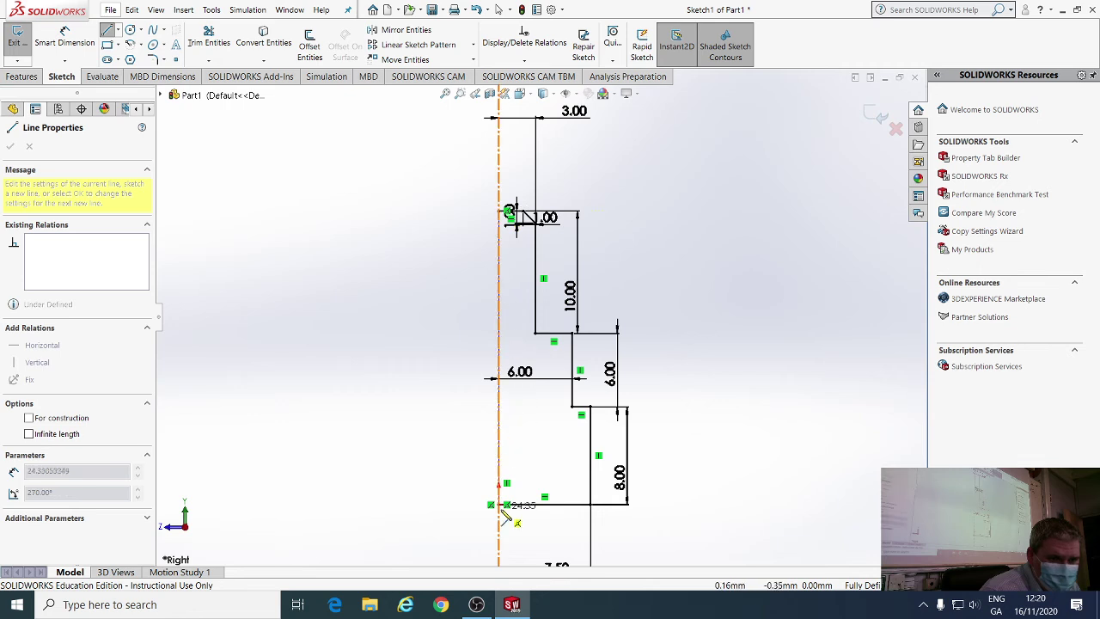
click(502, 505)
right_click(507, 508)
click(528, 503)
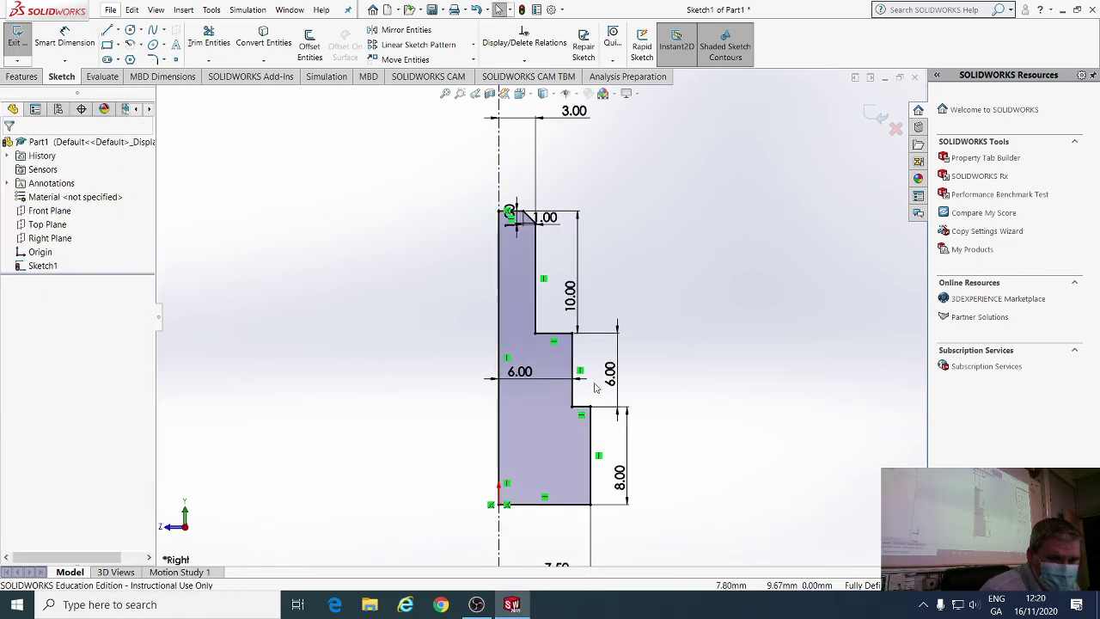
Step: Revolve the closed stepped profile 360 degrees about the centerline into a solid
key(f)
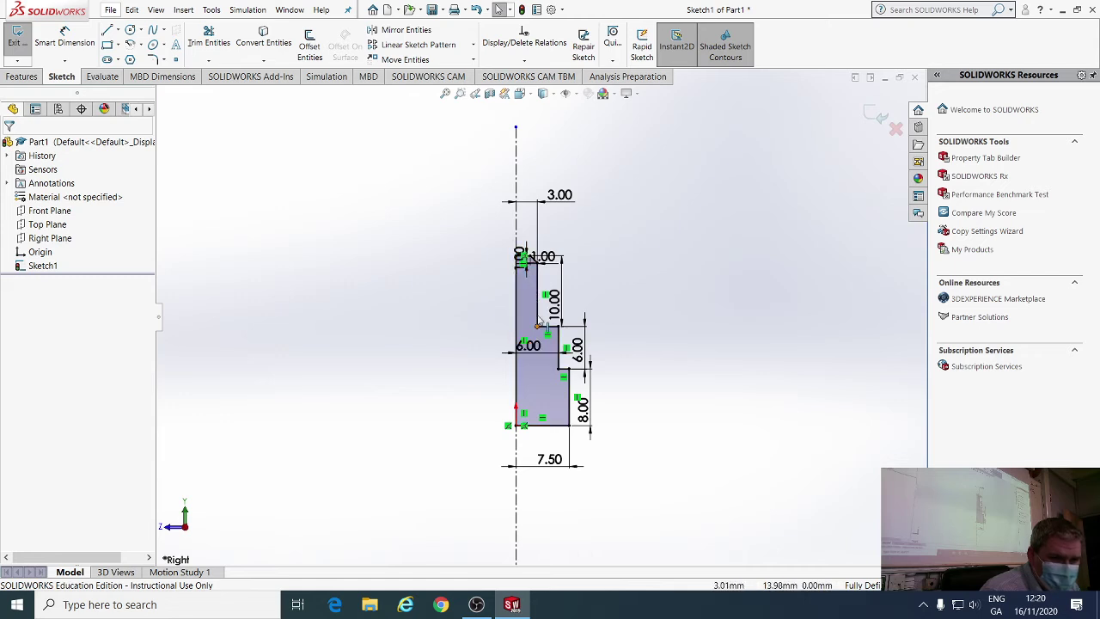
click(22, 76)
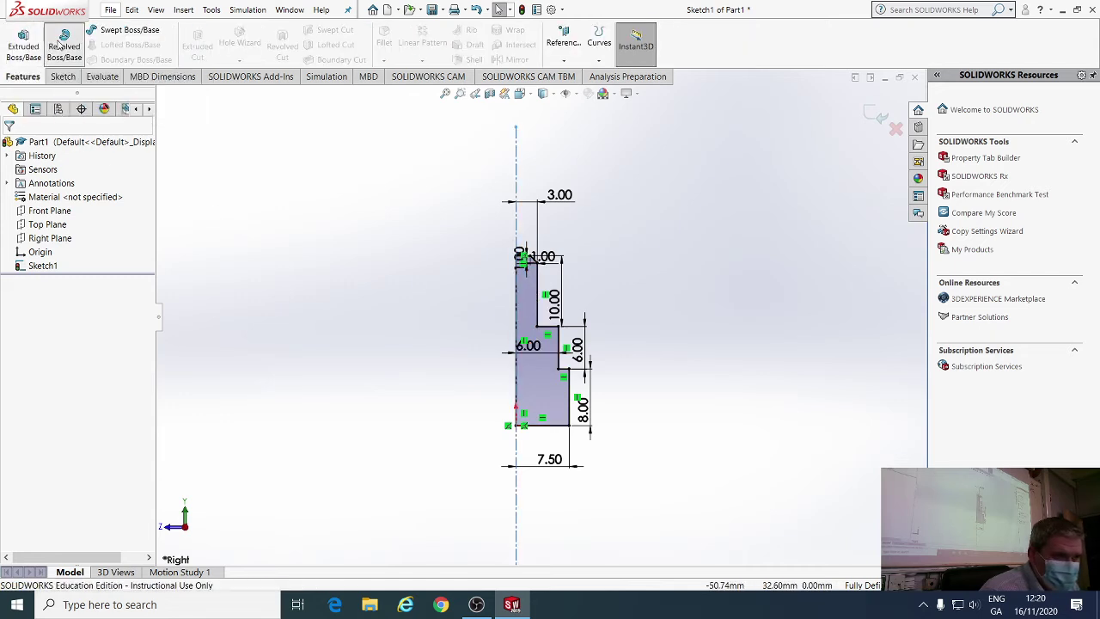
click(63, 39)
click(11, 147)
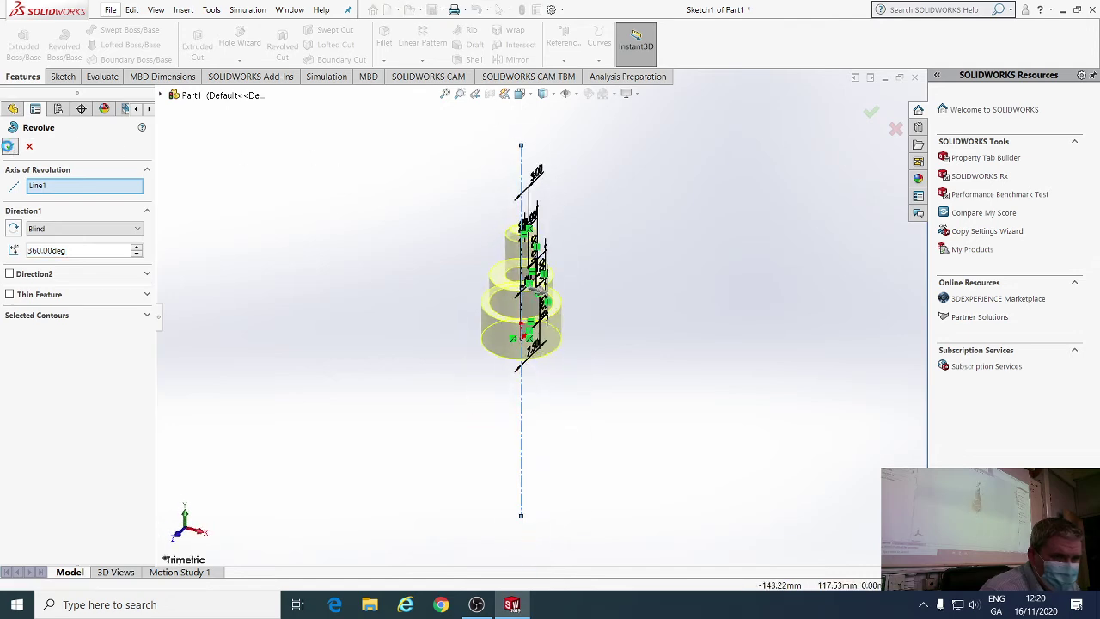
middle_drag(595, 268, 577, 149)
middle_drag(532, 294, 412, 312)
scroll(649, 300, down, 5)
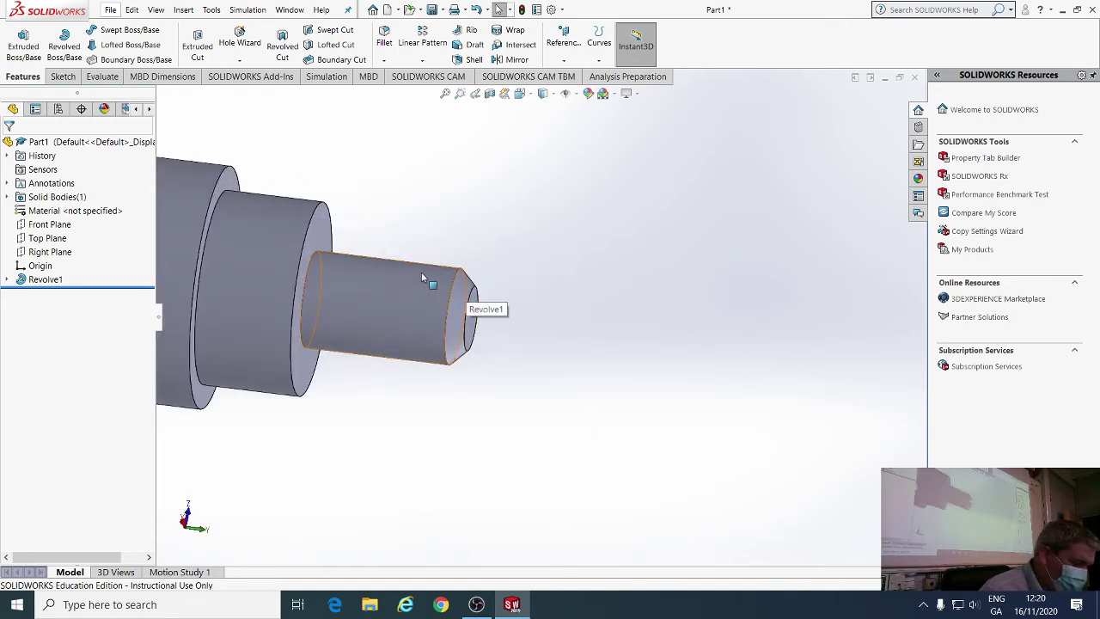
scroll(419, 277, up, 6)
scroll(419, 276, down, 2)
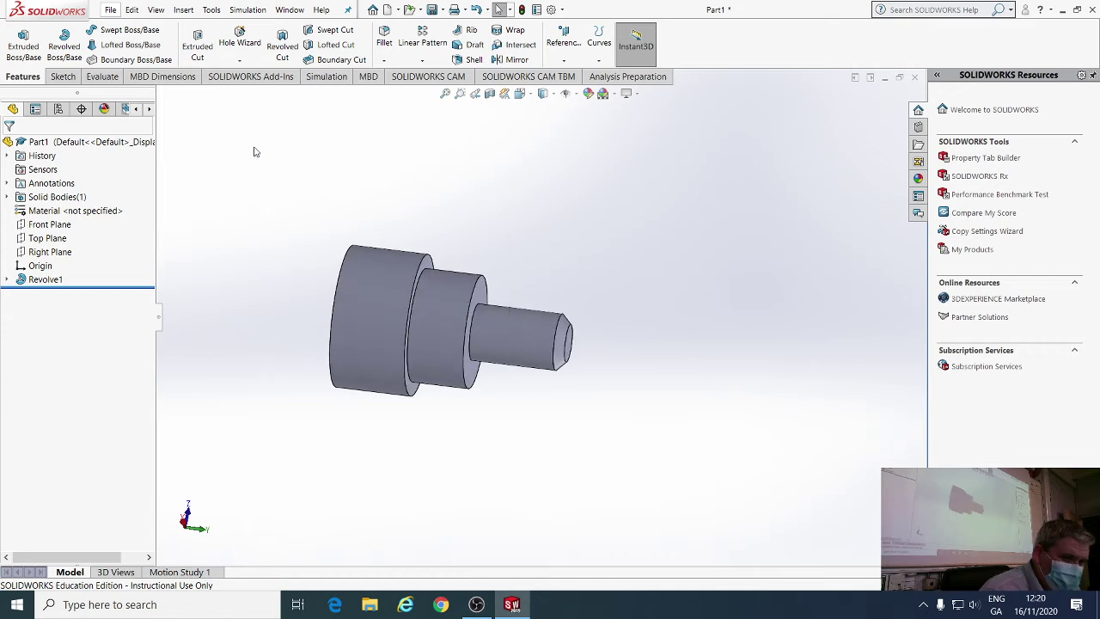
click(384, 60)
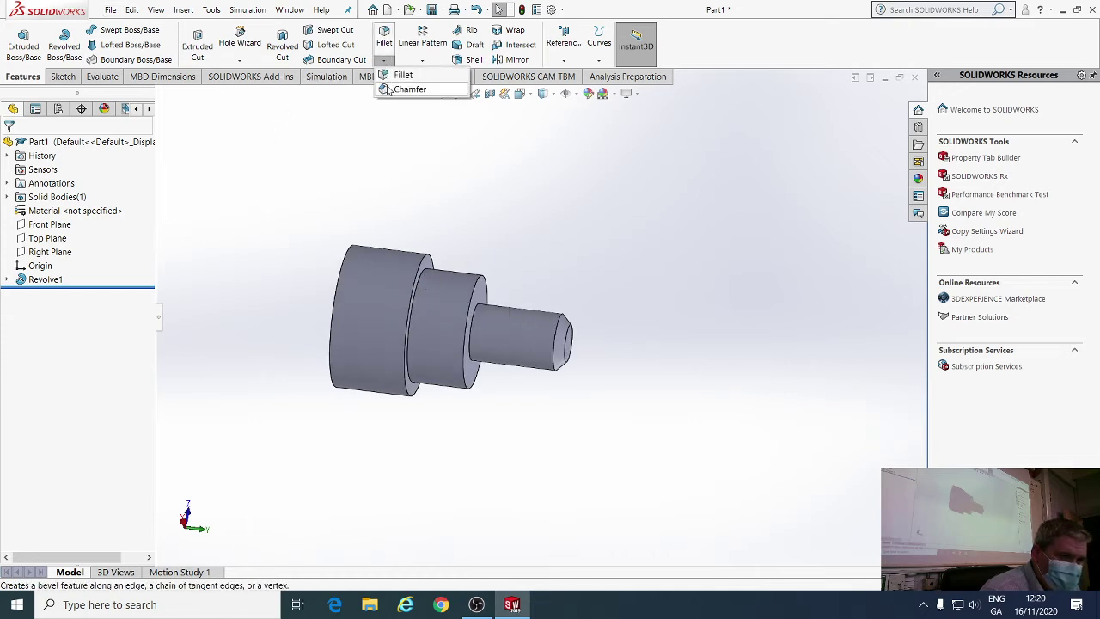
click(404, 89)
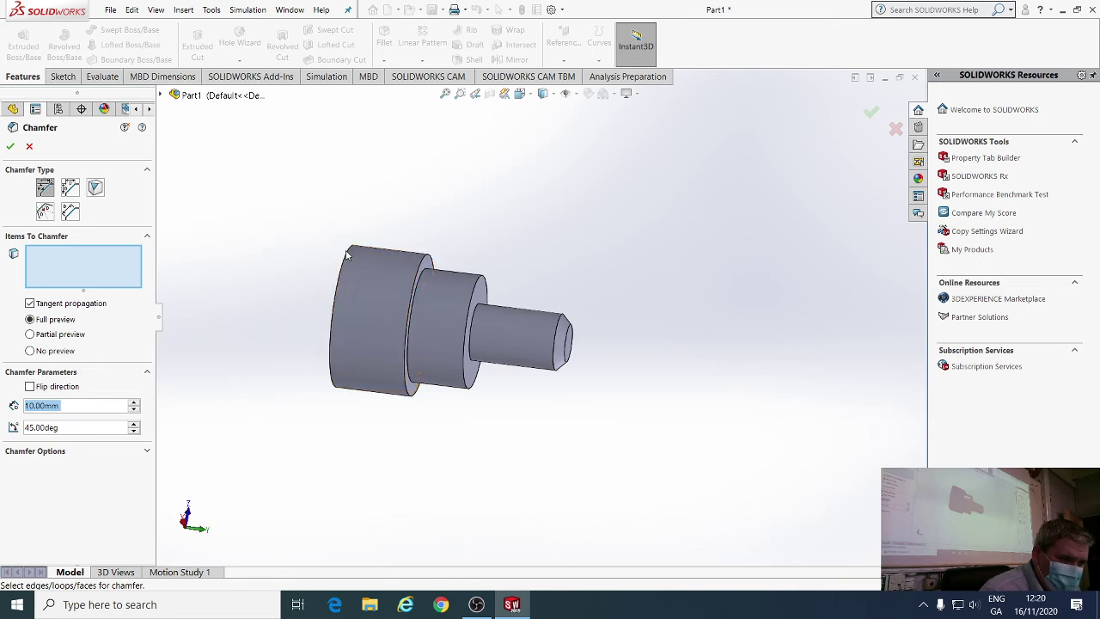
click(30, 148)
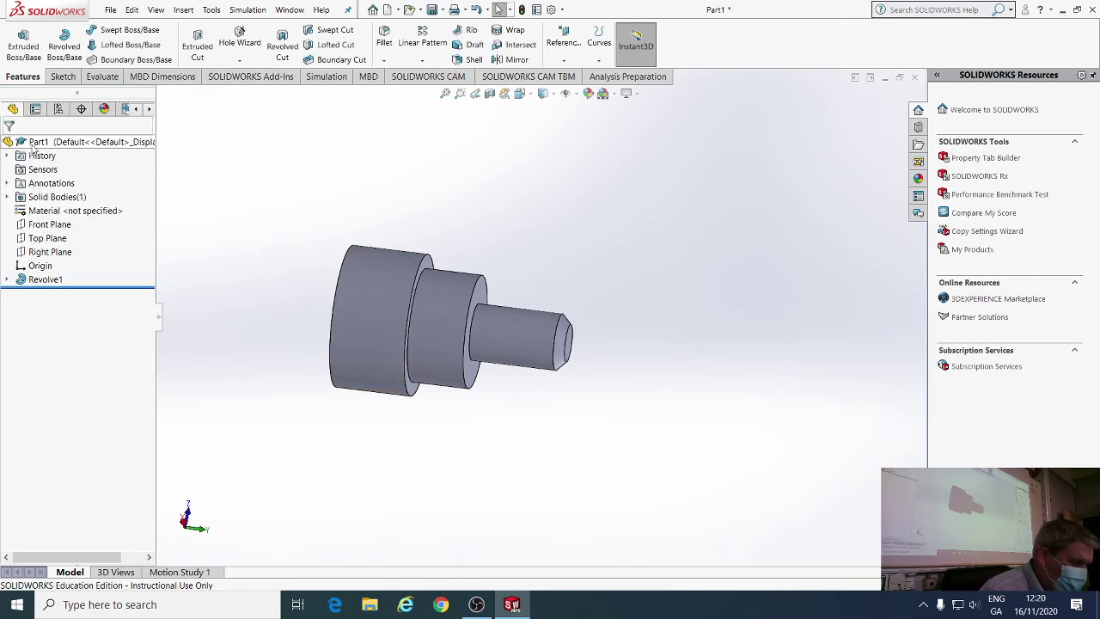
Step: Chamfer both circular outer edges of the largest cylinder with a 1 mm distance at 45 degrees
click(385, 61)
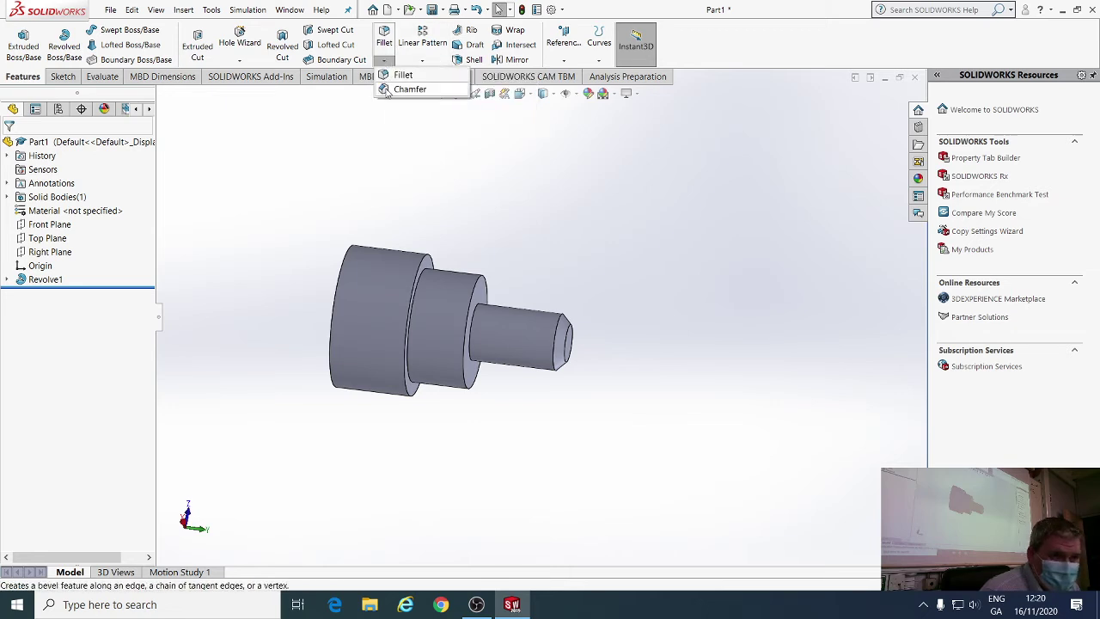
click(404, 89)
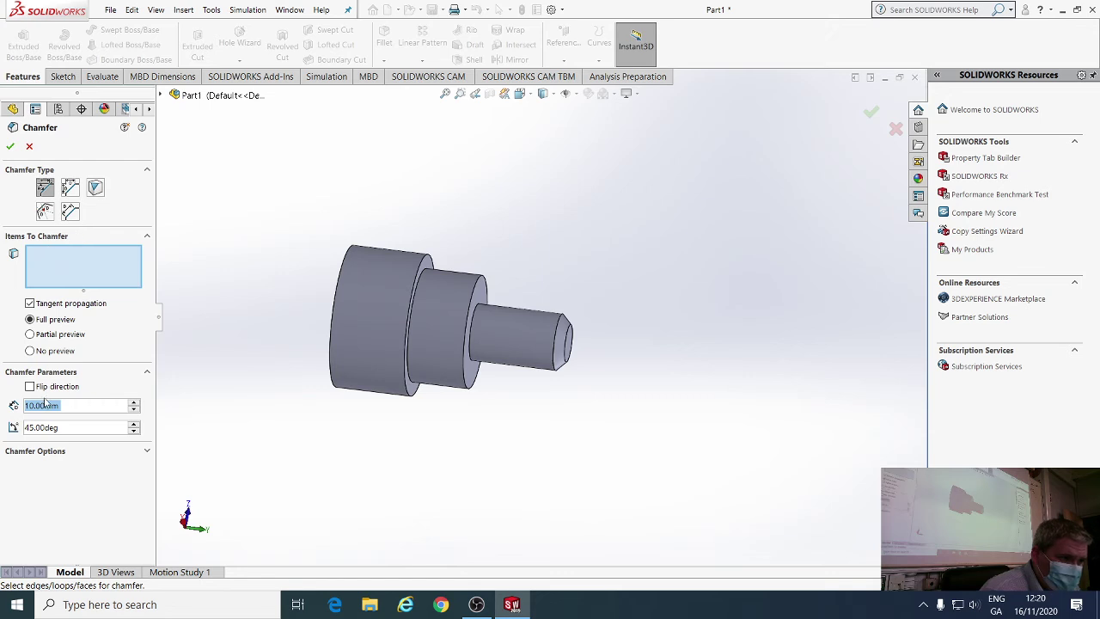
click(45, 405)
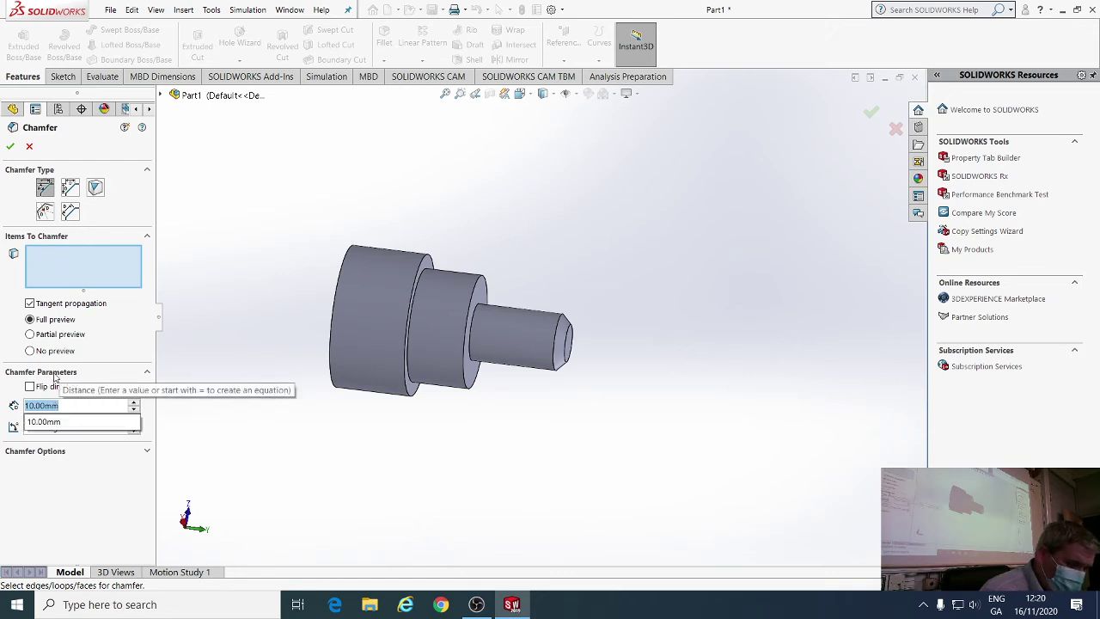
text(1)
key(Return)
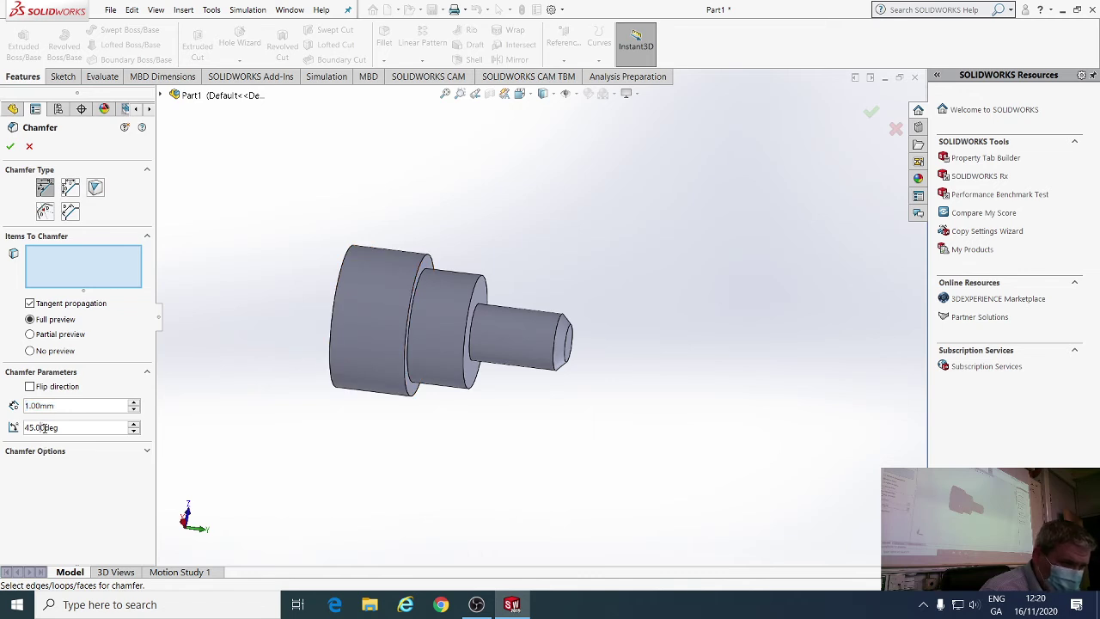
click(427, 259)
click(351, 252)
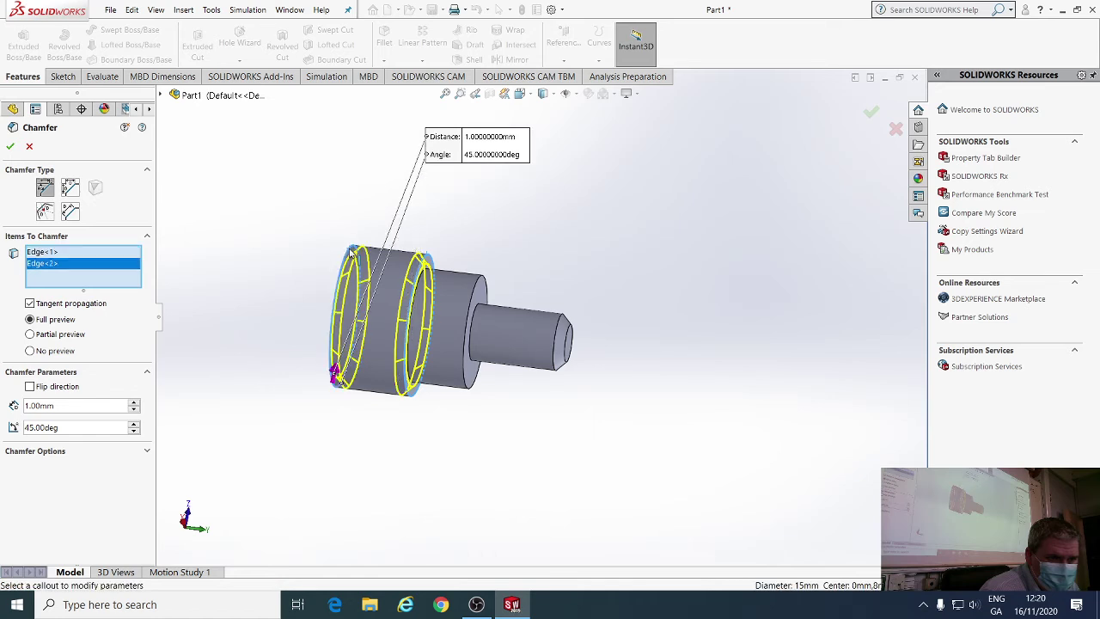
click(9, 146)
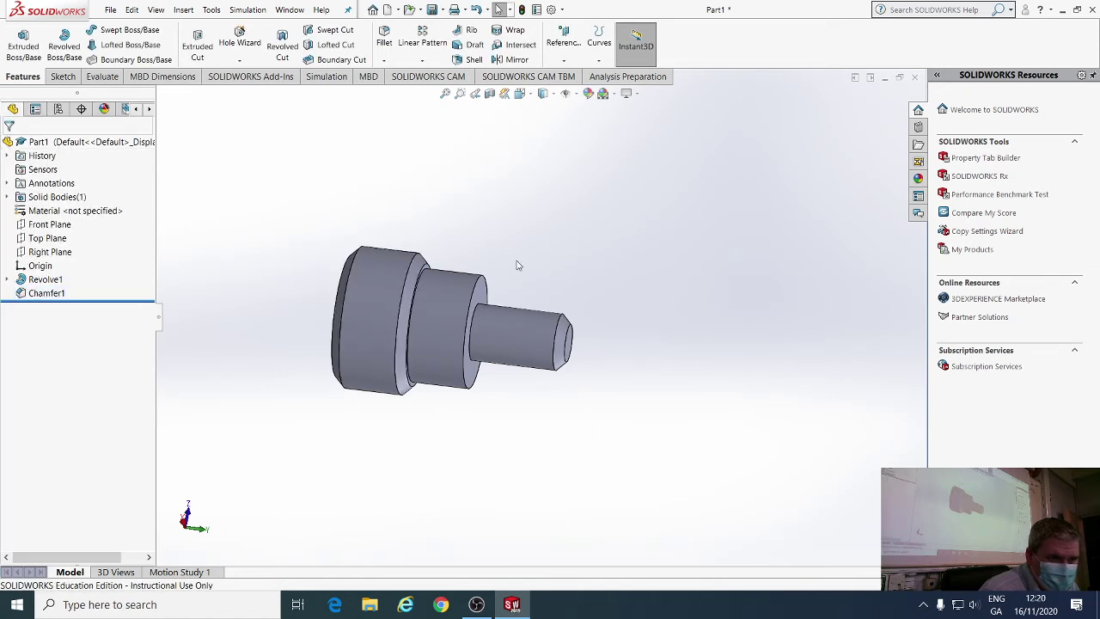
Step: Assign Brass as the material of the stepped pin
middle_drag(515, 263, 573, 289)
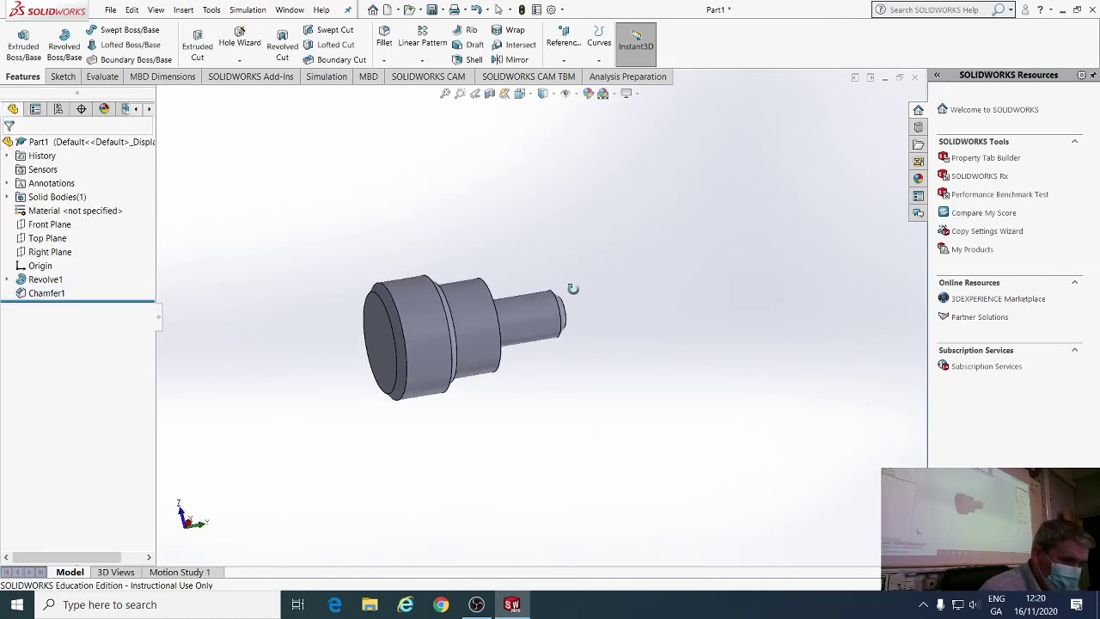
scroll(572, 290, down, 1)
middle_drag(522, 349, 555, 398)
scroll(492, 372, down, 1)
scroll(492, 371, down, 2)
scroll(515, 372, up, 2)
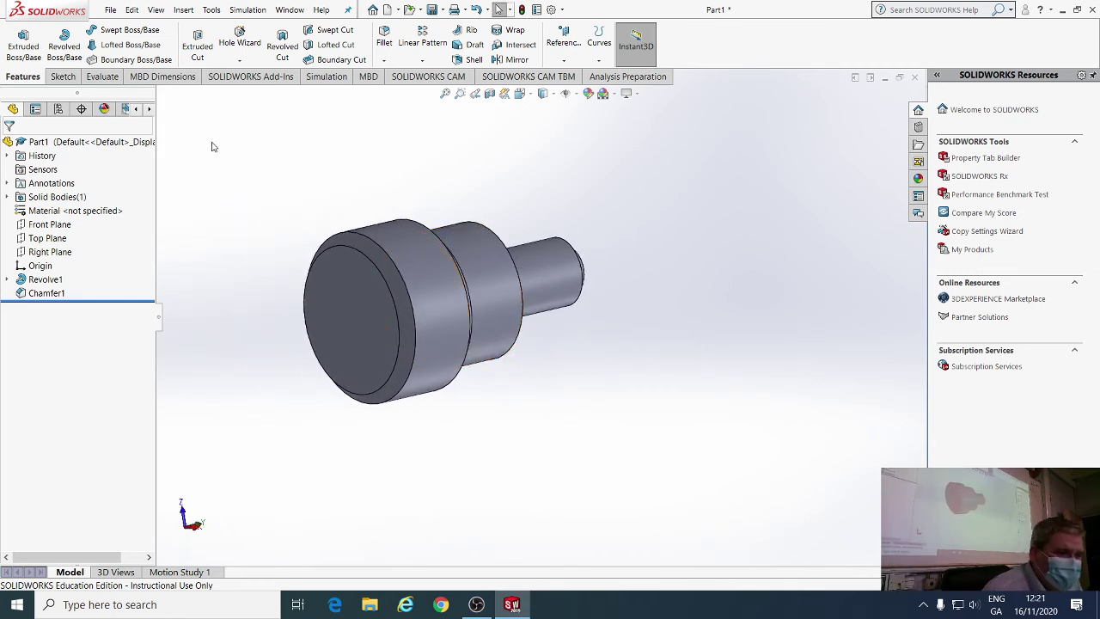
right_click(66, 214)
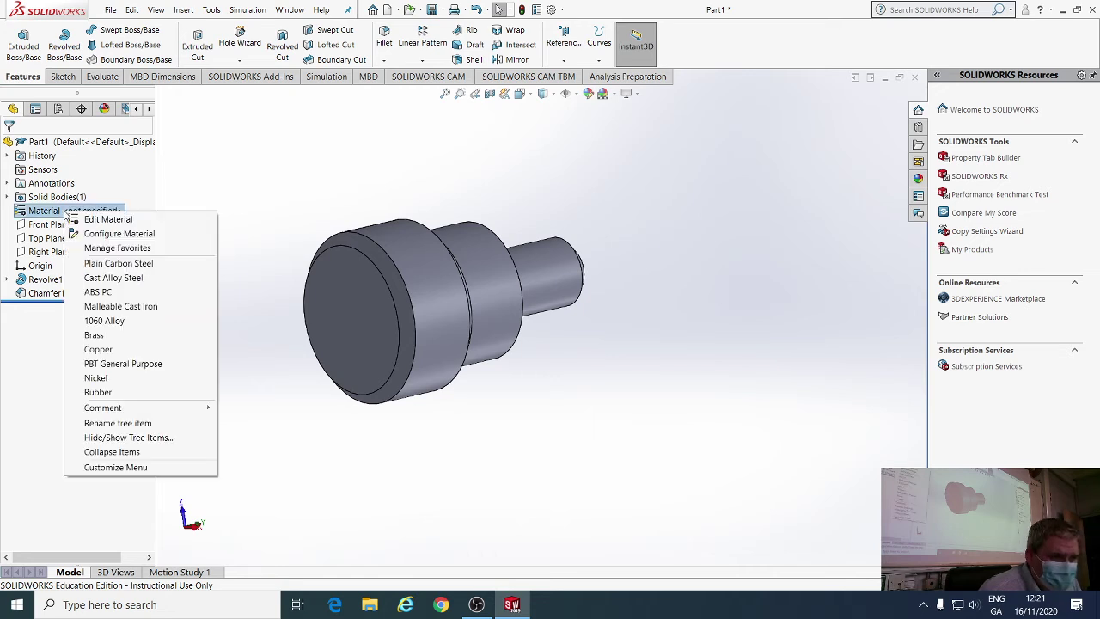
click(93, 335)
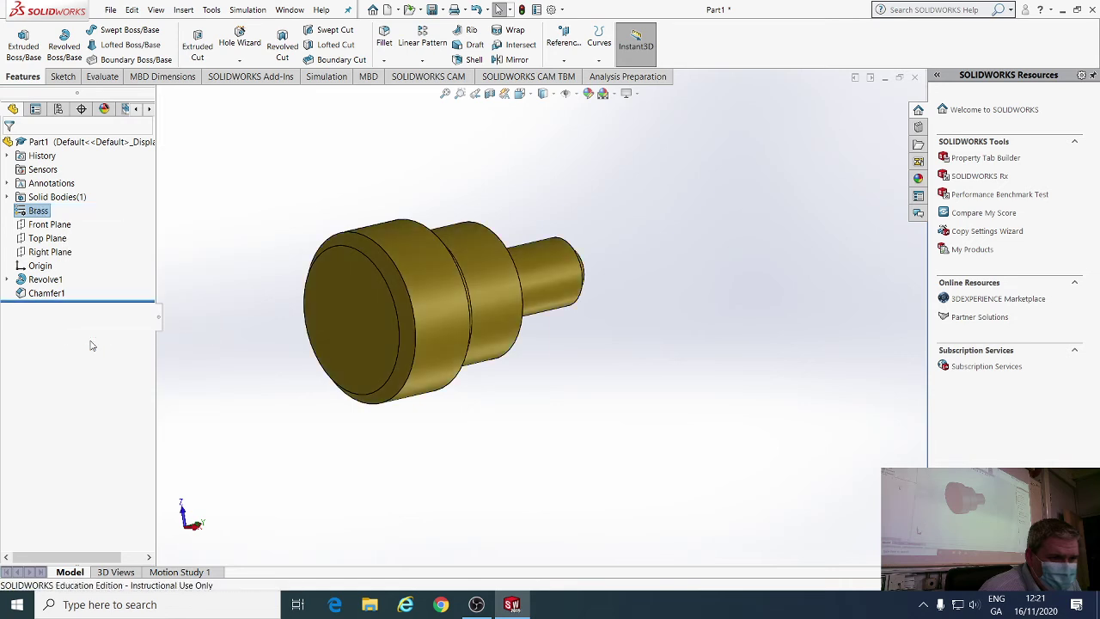
Step: Evaluate the part's mass properties, reviewing density, mass, volume, surface area, center of mass and moments of inertia
middle_drag(355, 196, 525, 350)
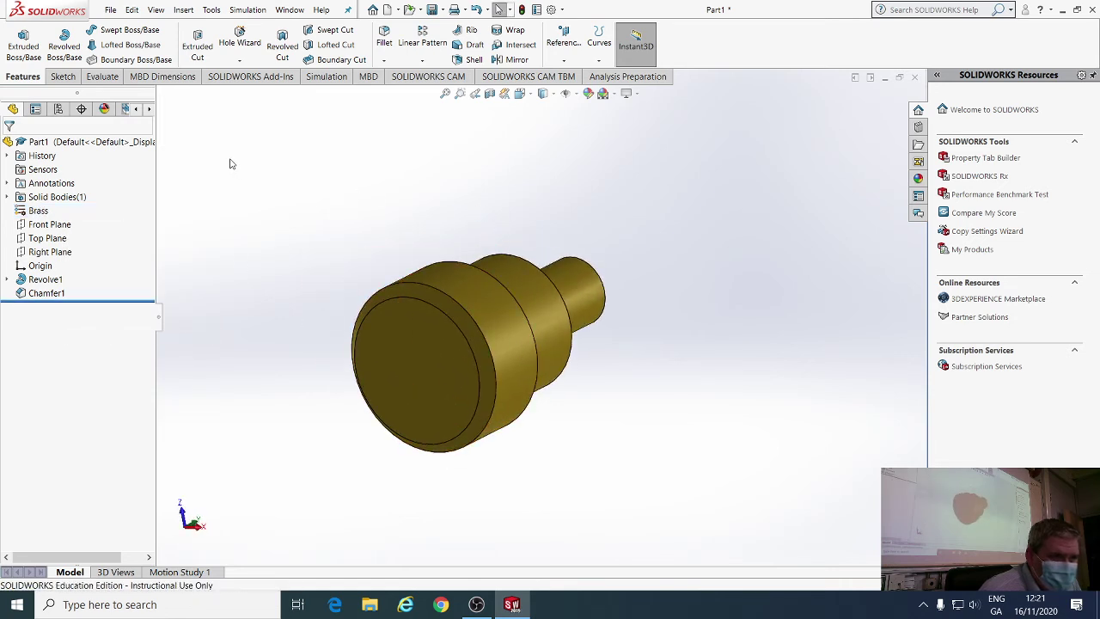
click(102, 76)
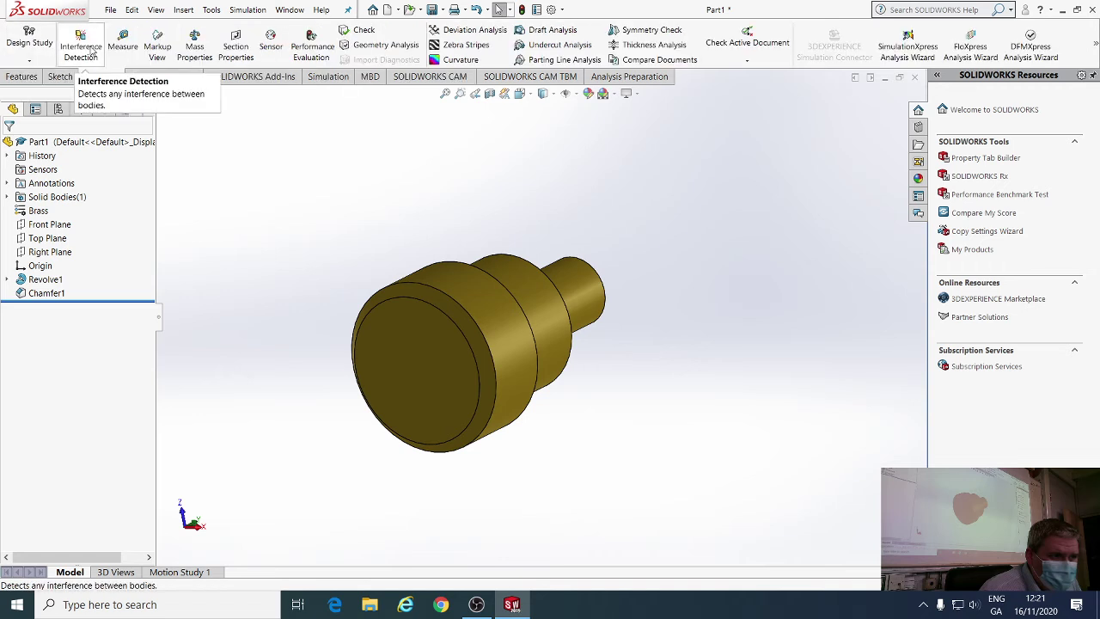
click(122, 46)
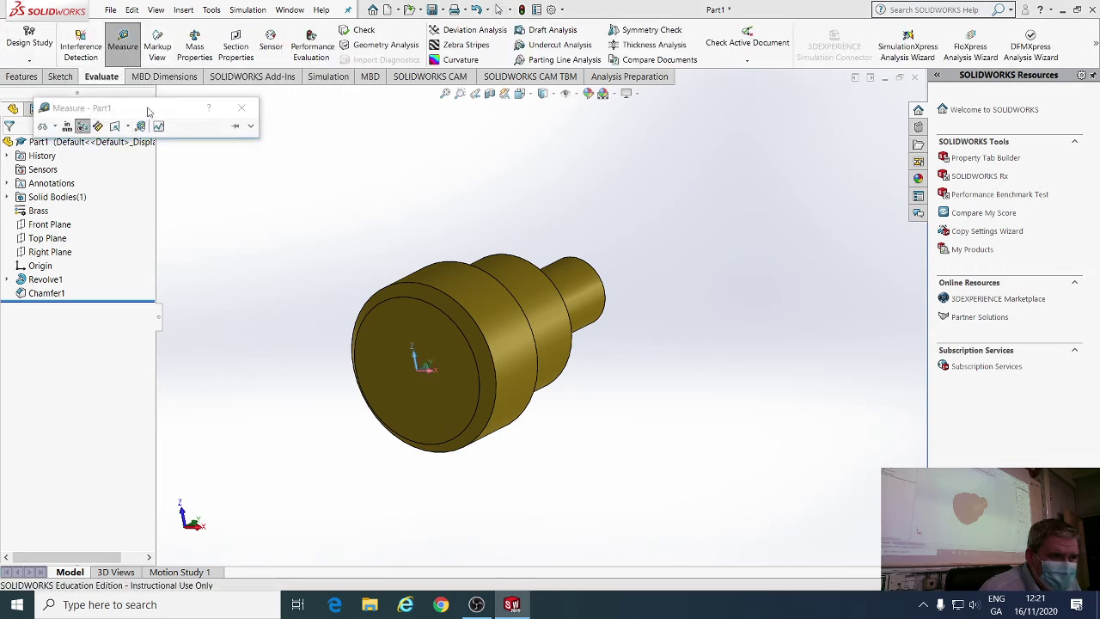
click(241, 108)
click(191, 47)
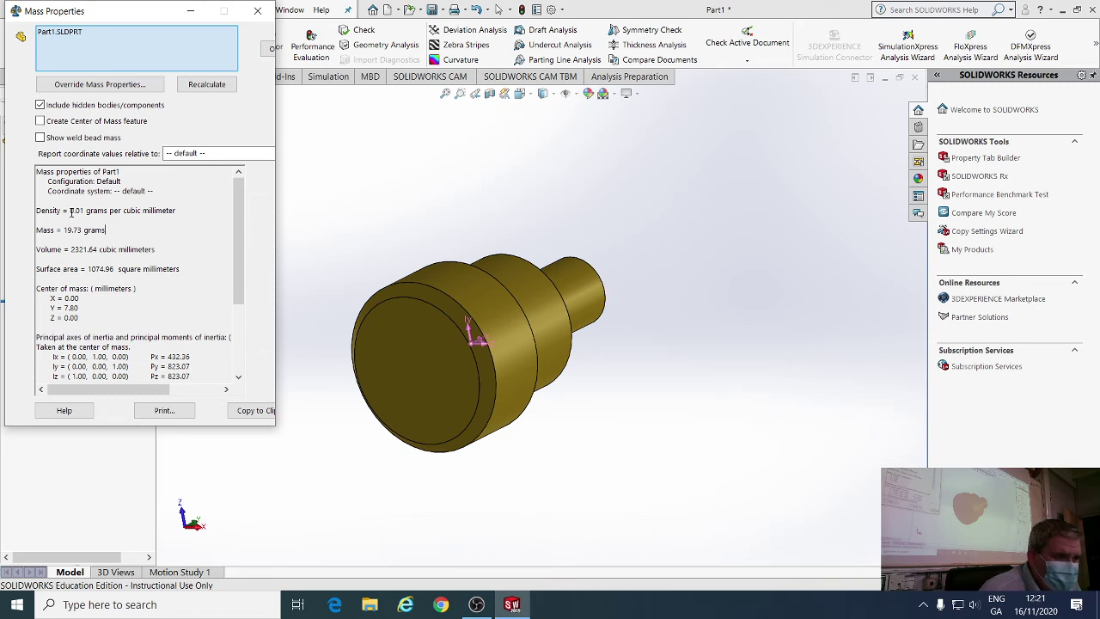
click(189, 212)
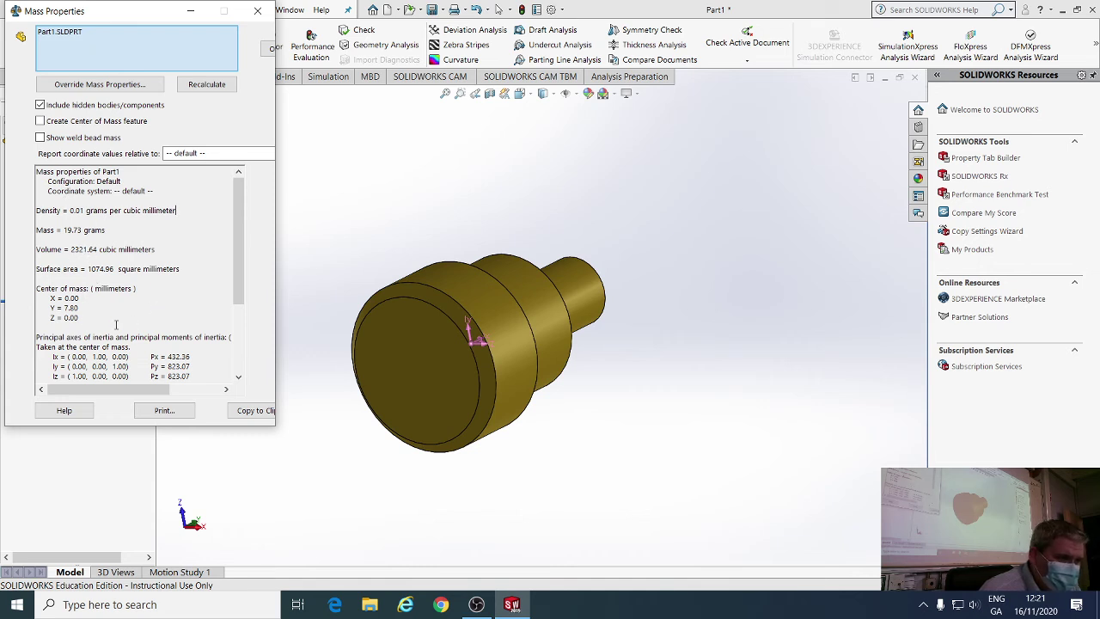
scroll(116, 324, down, 4)
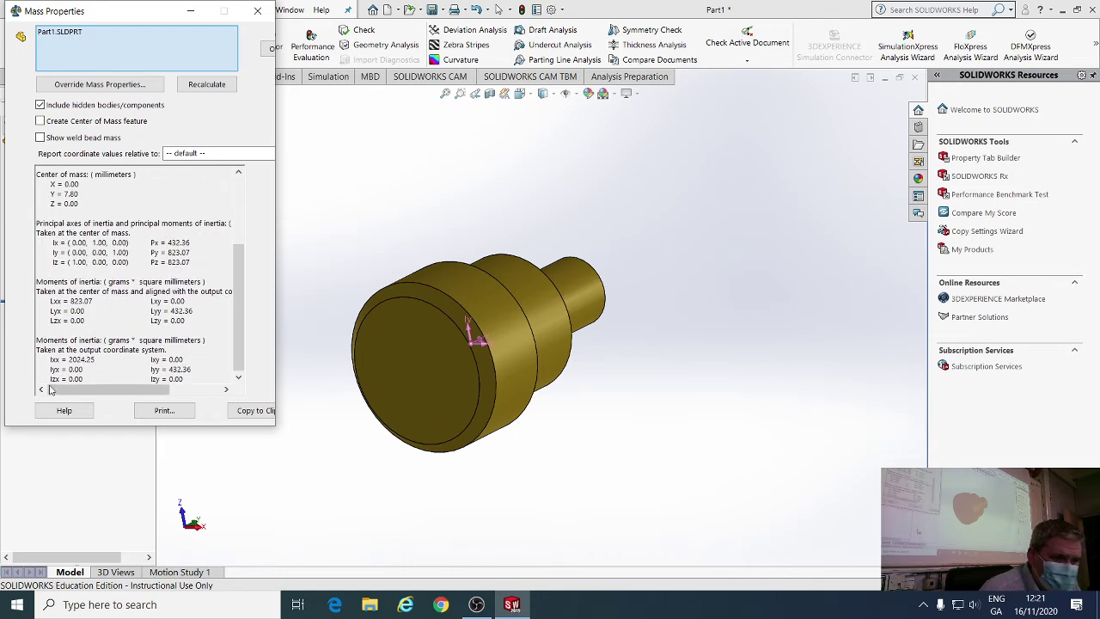
click(257, 10)
Step: Start saving the part under a new name and go to the CAD 2020 folder in Documents
middle_drag(749, 254, 656, 270)
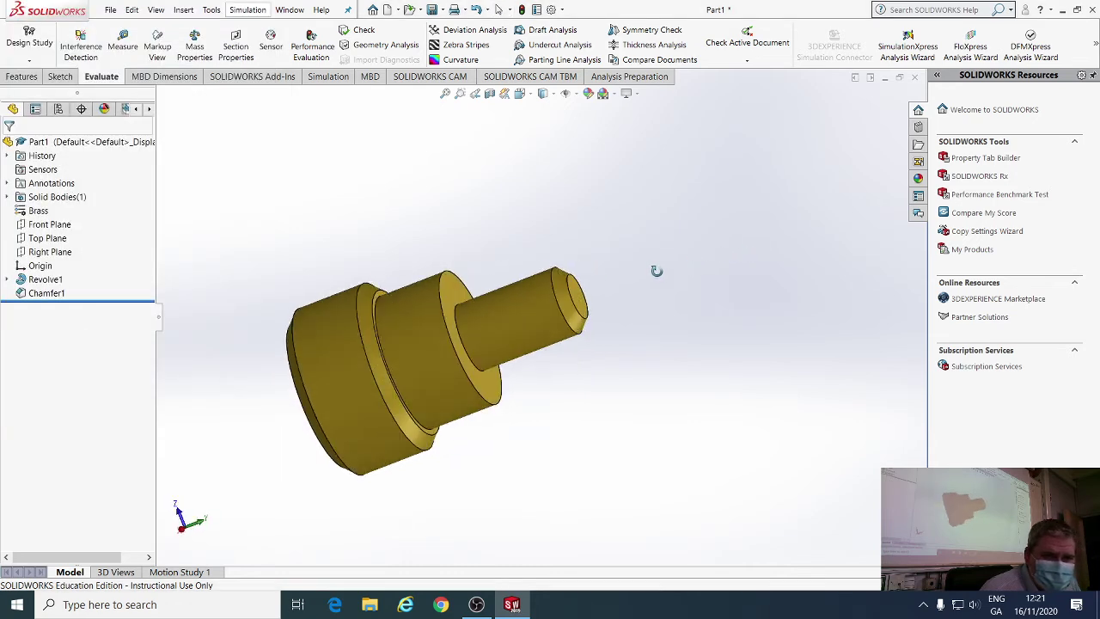
scroll(507, 256, up, 3)
click(111, 11)
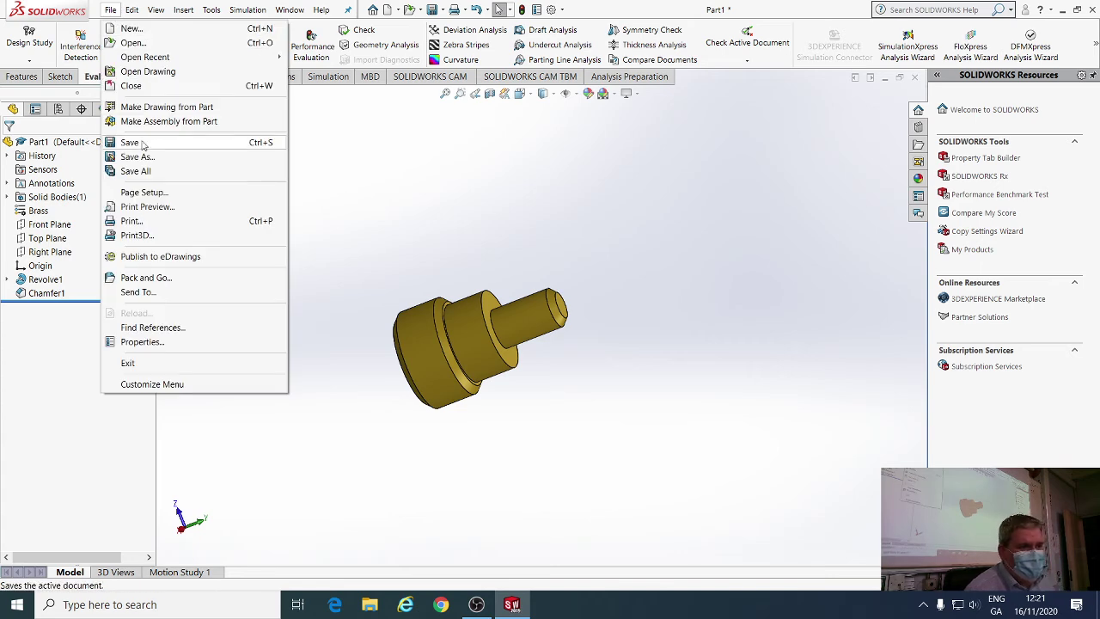
click(138, 155)
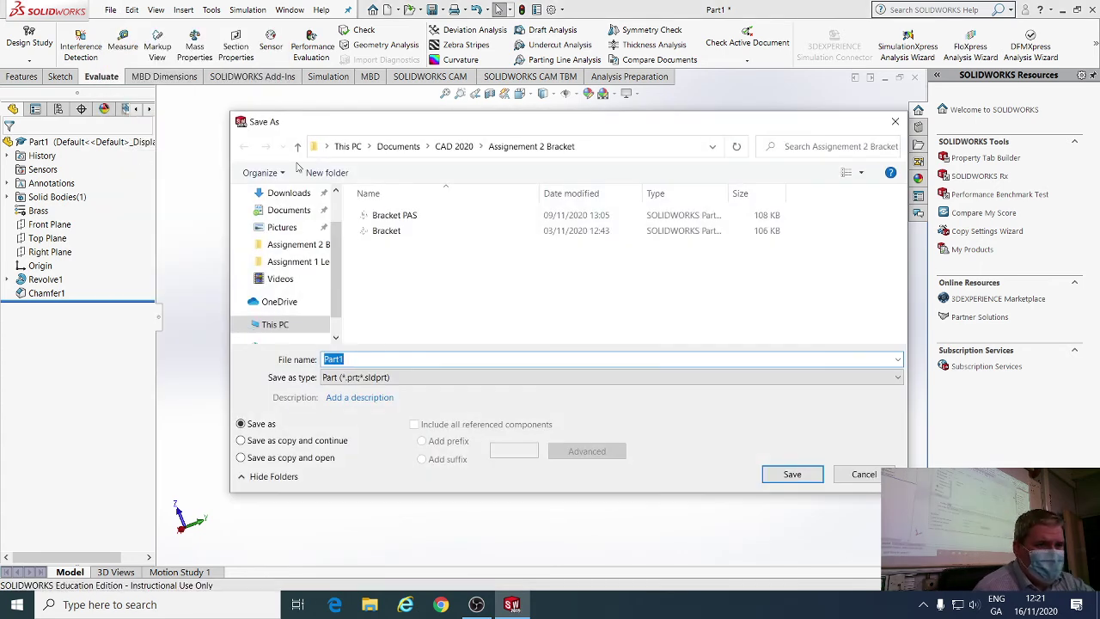
click(454, 146)
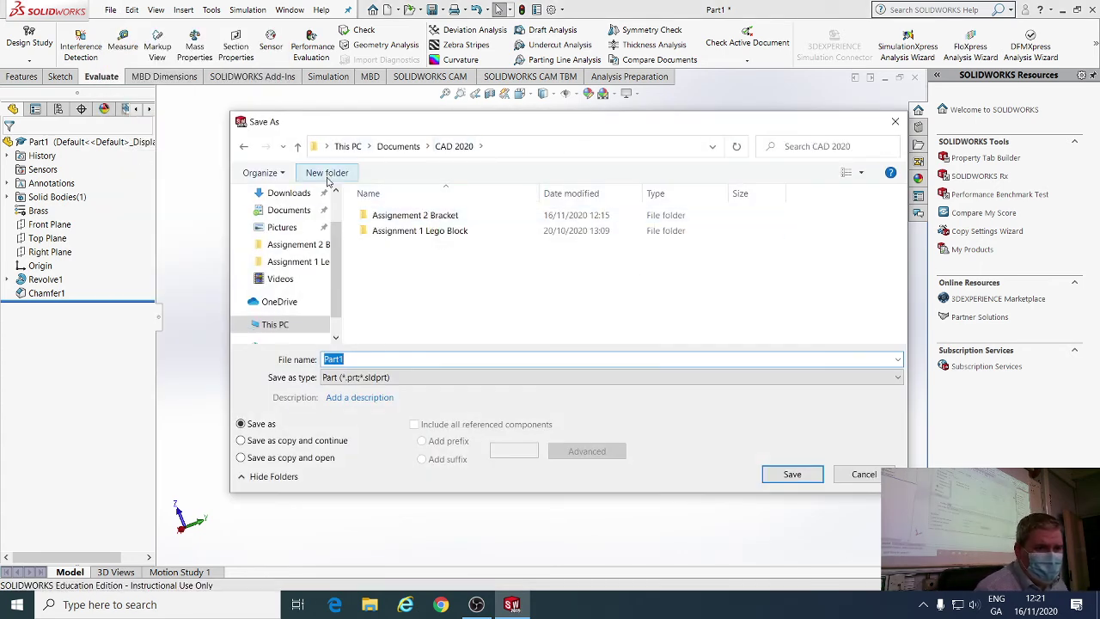
click(289, 192)
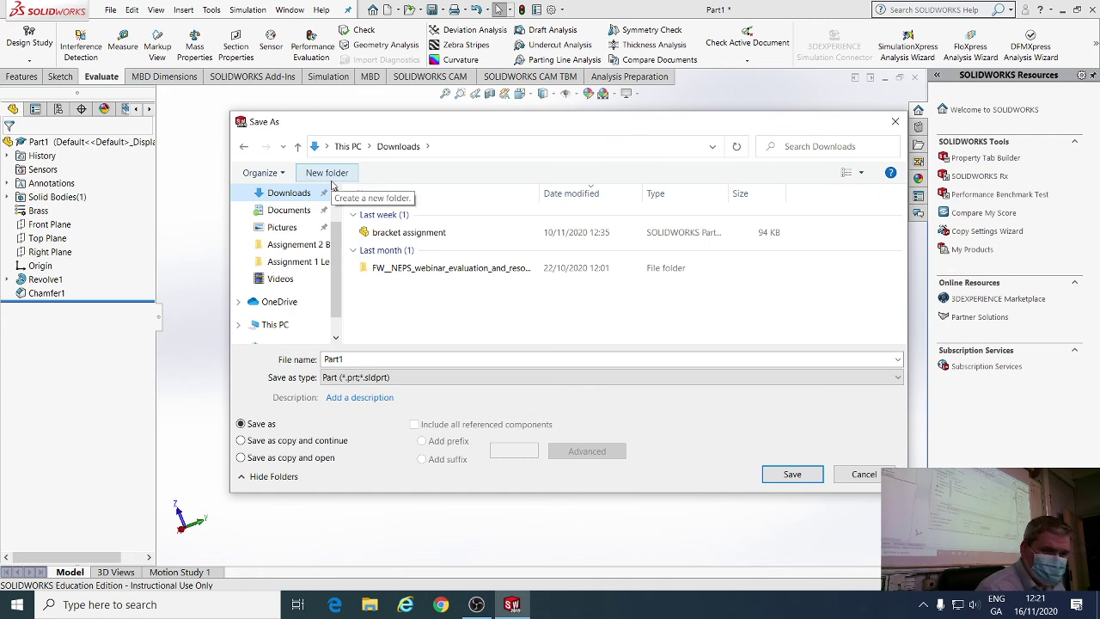
click(285, 210)
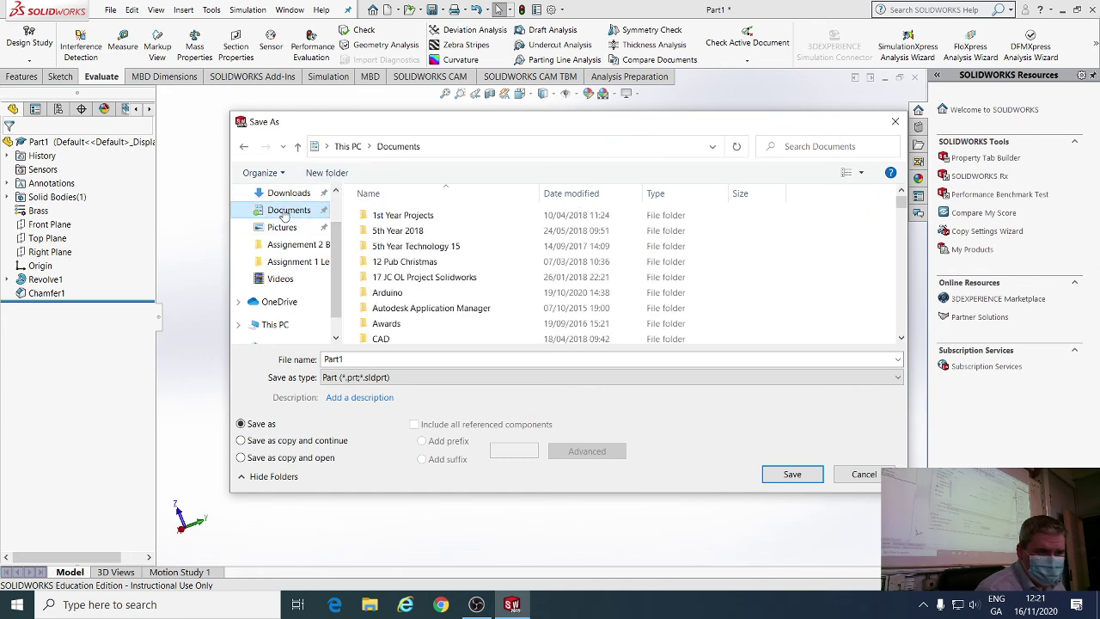
double_click(380, 339)
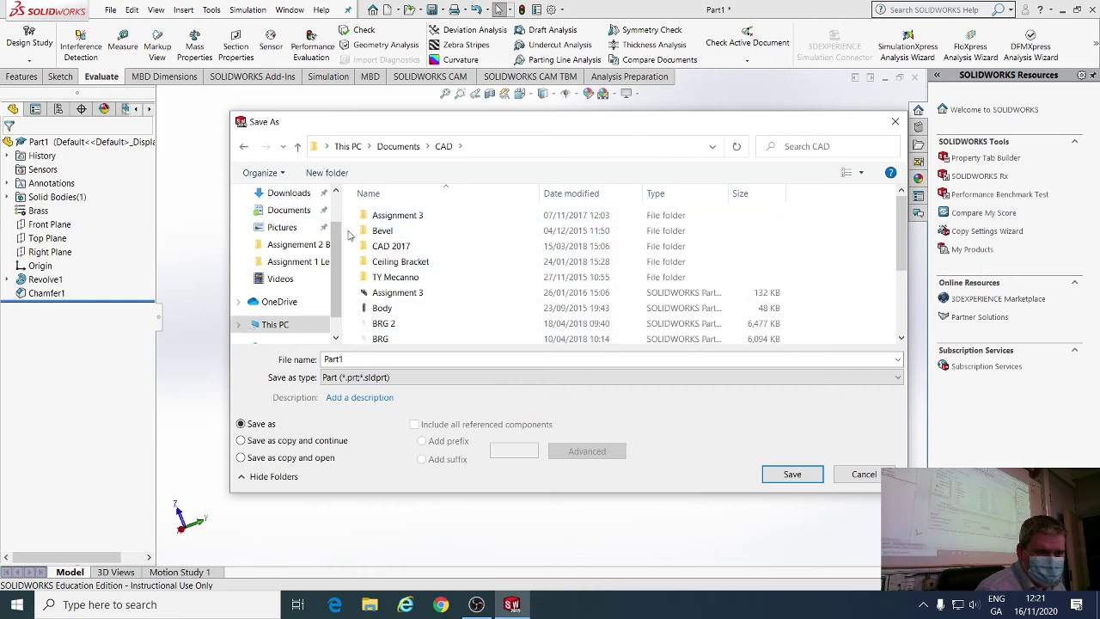
click(297, 146)
scroll(416, 261, down, 3)
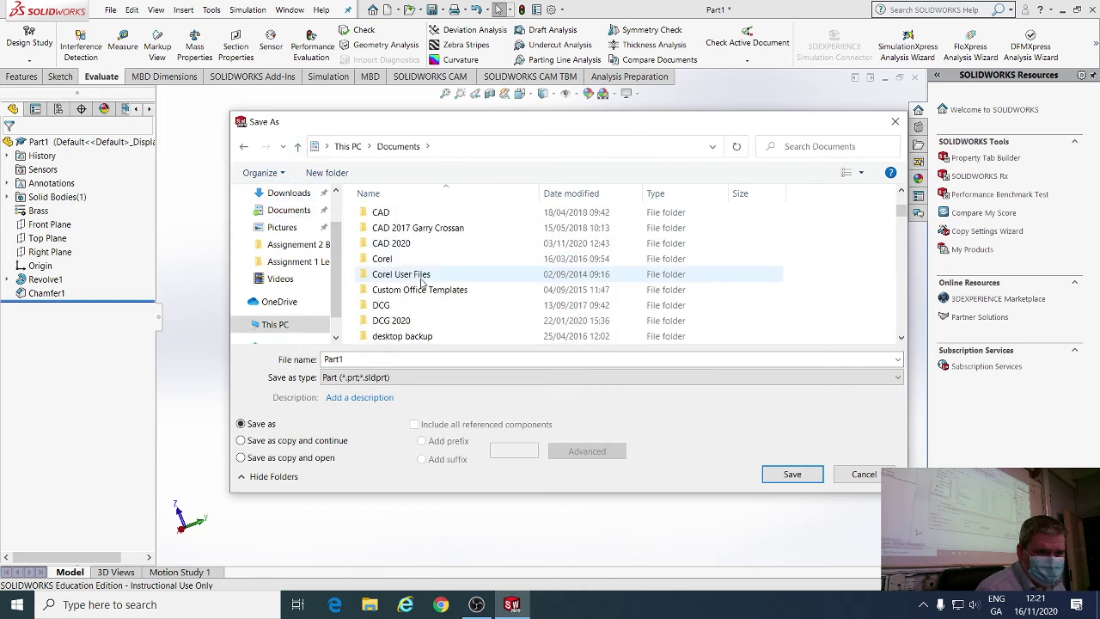
double_click(391, 243)
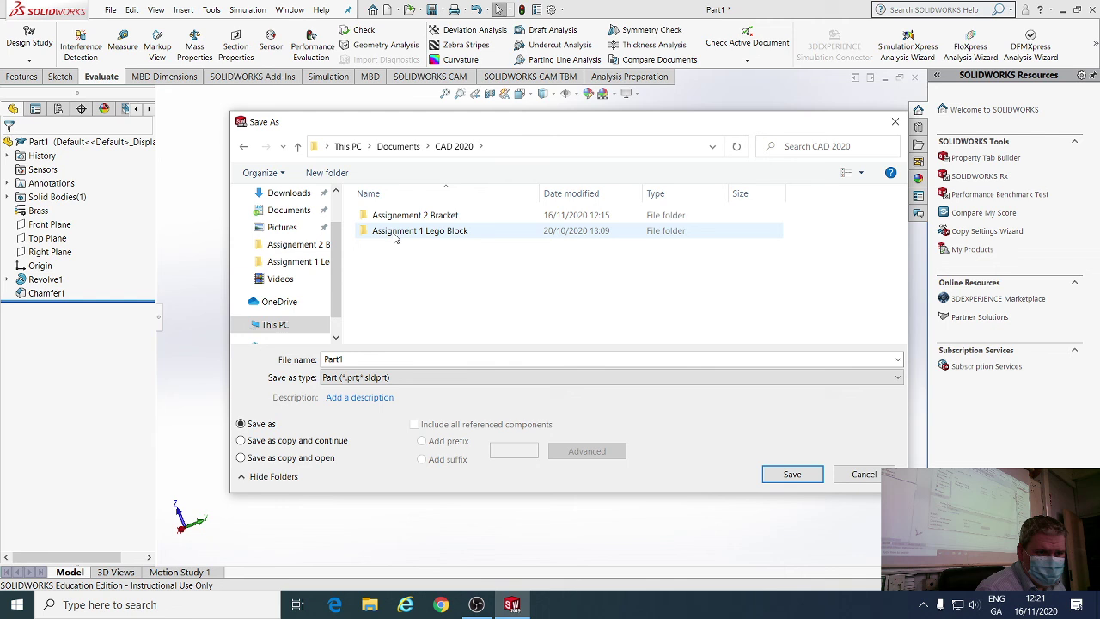
Step: Create a folder named "Assignment 3 Bevel Square" inside CAD 2020 and open it as the save location
click(331, 173)
text(Assignment 34)
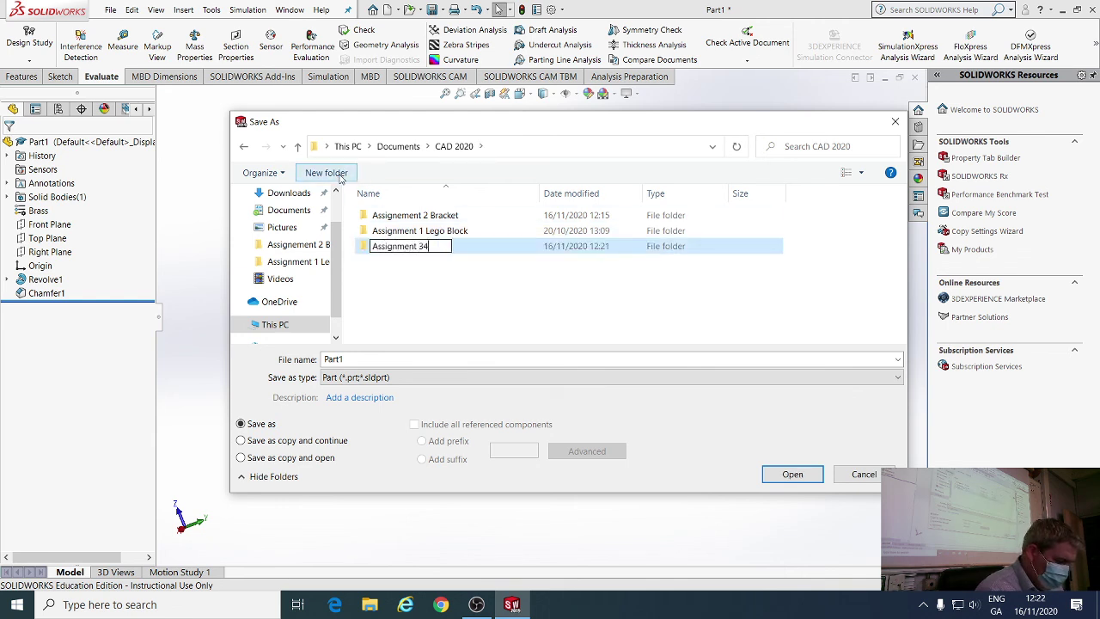
key(BackSpace)
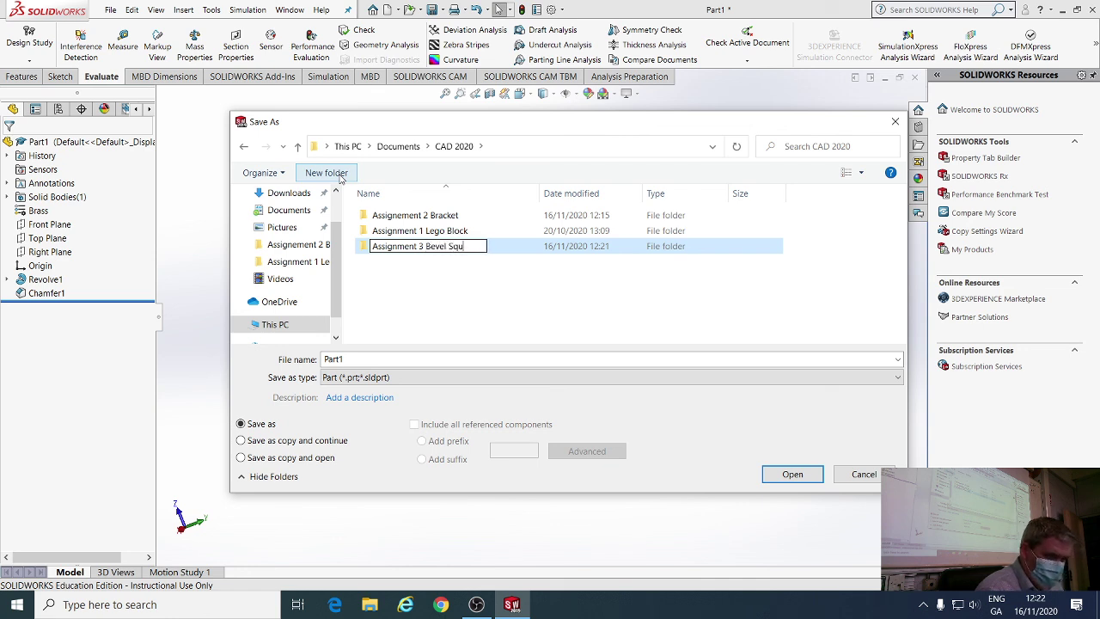
click(782, 478)
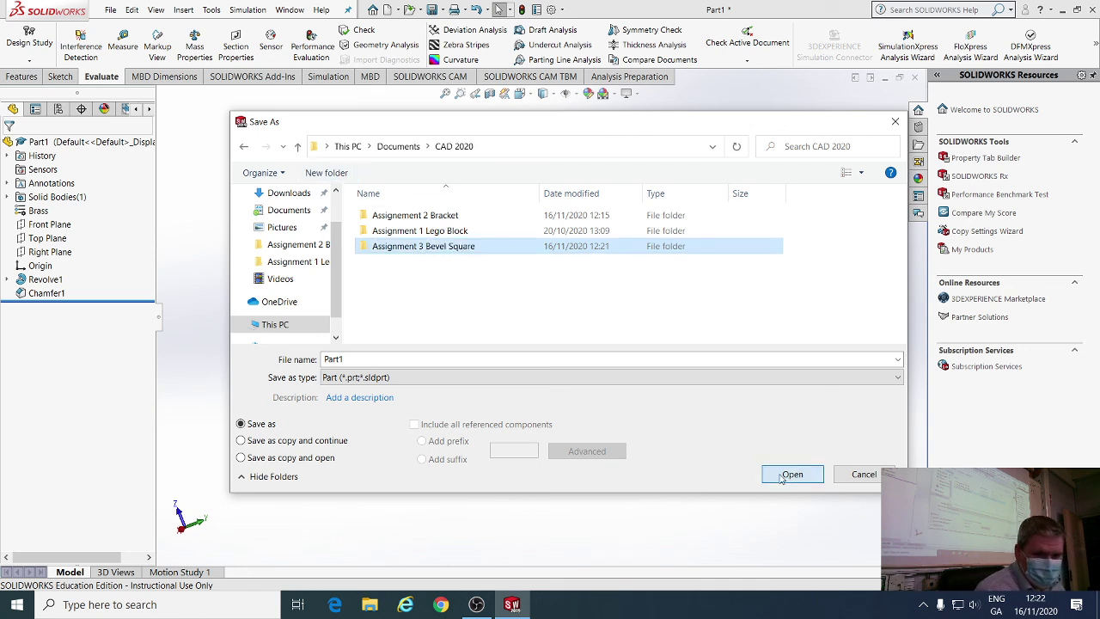
double_click(385, 246)
Step: Save the part in the new folder under the file name "Thumb screw"
double_click(349, 359)
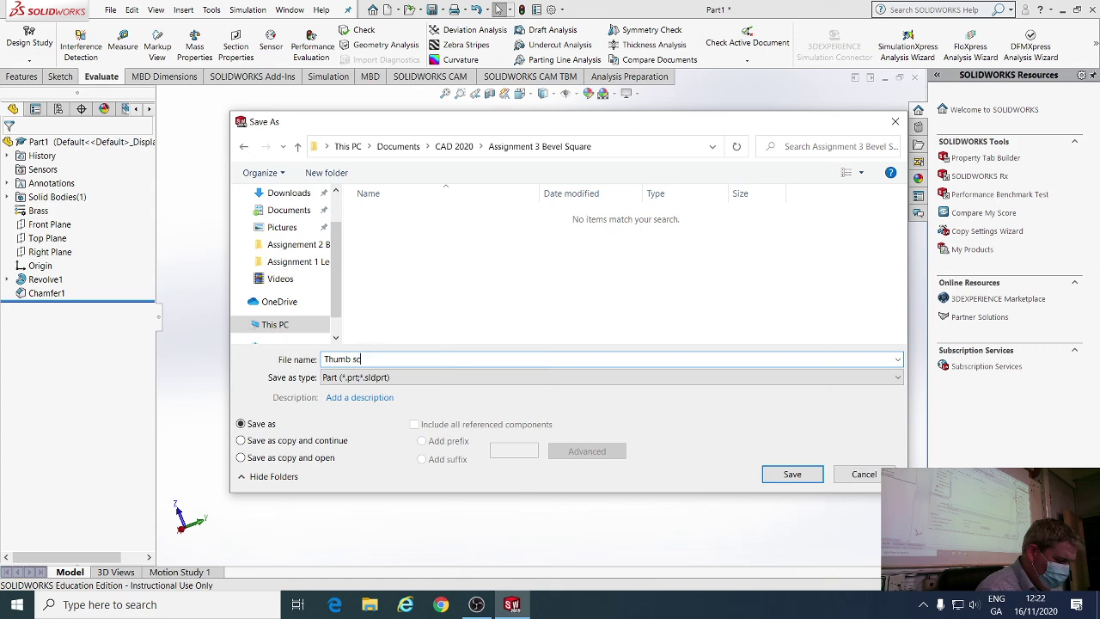
text(Thumb screw)
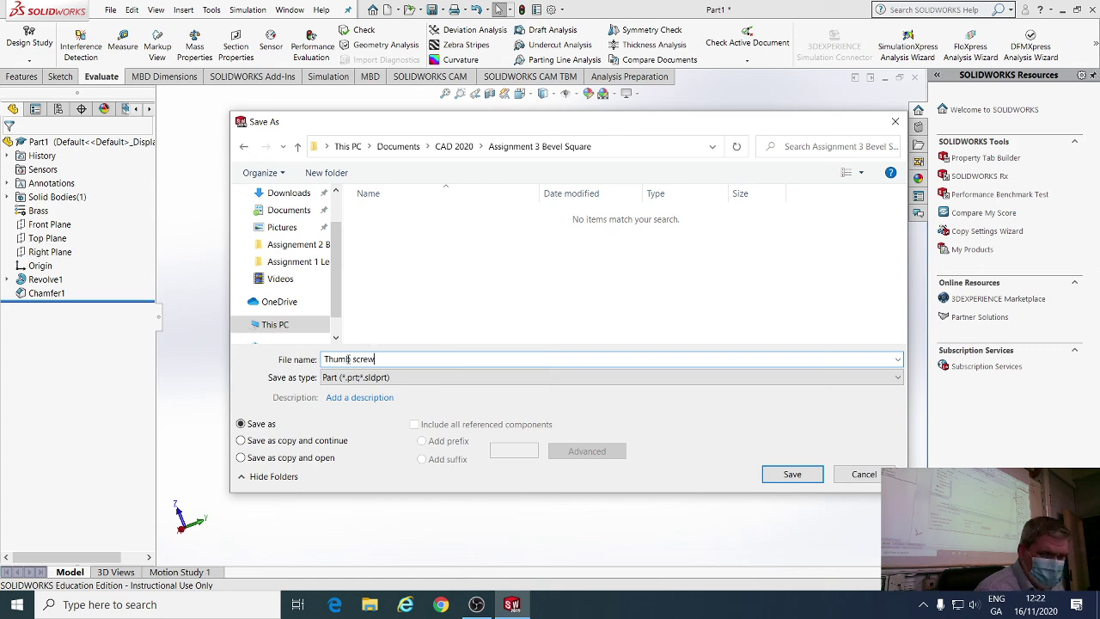
click(792, 474)
click(476, 604)
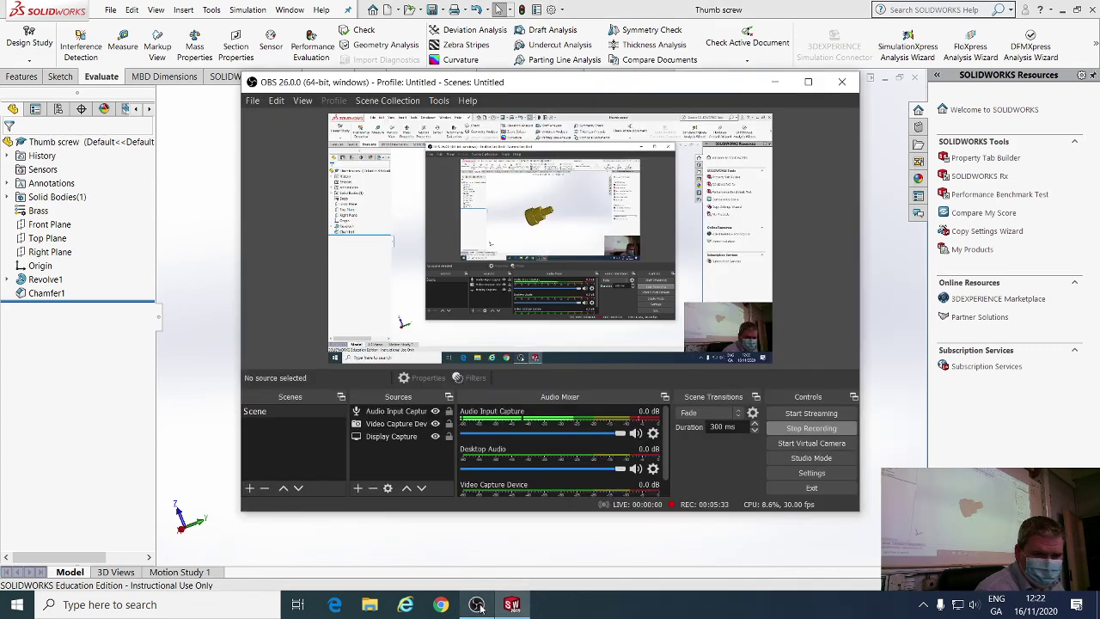